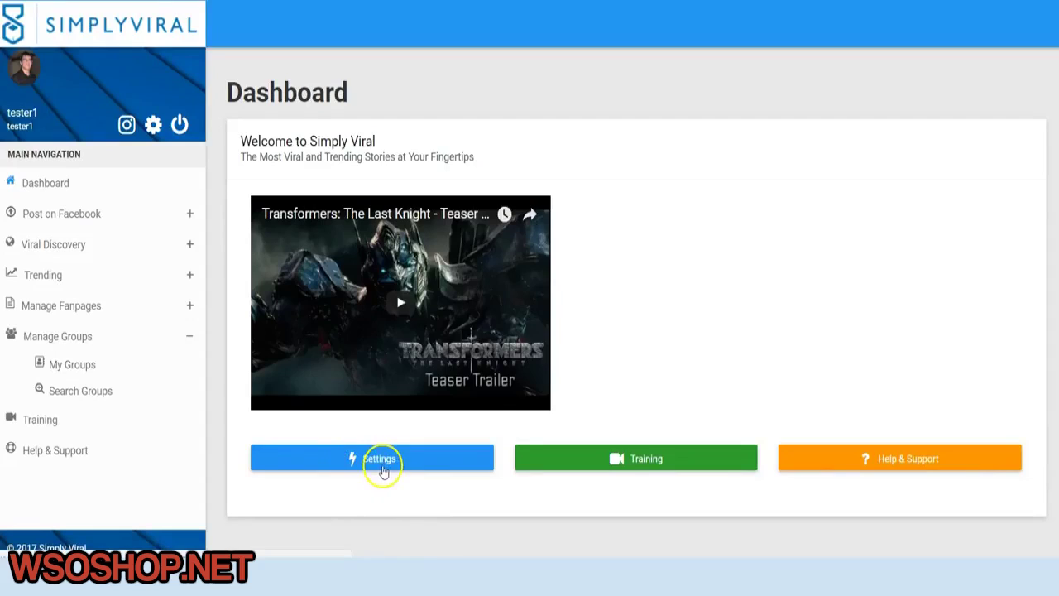
Look over the dashboard buttons, then expand Post on Facebook to list its link, image and video options
left_click(754, 289)
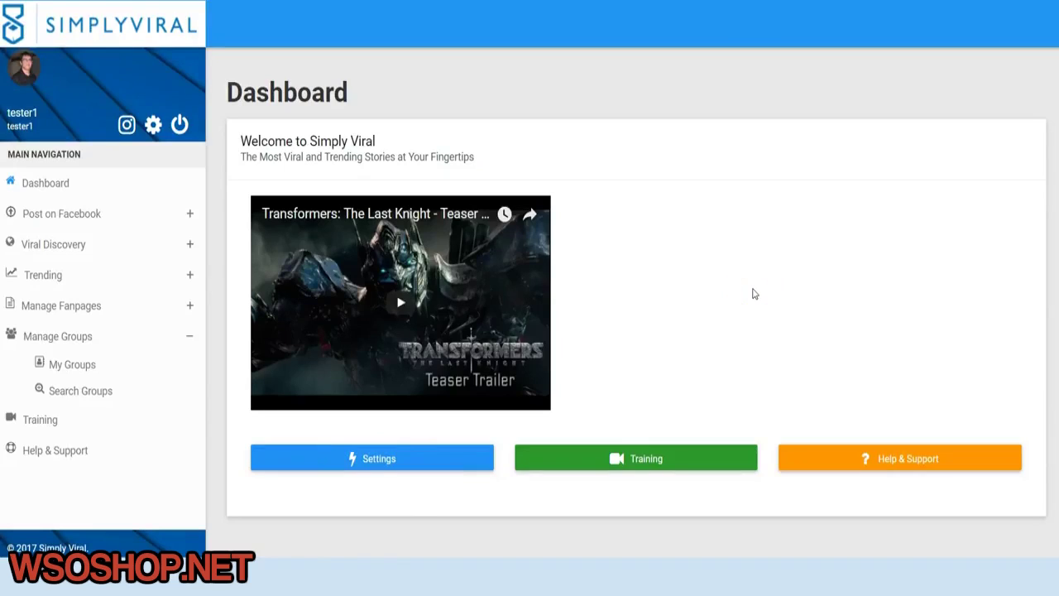
left_click(637, 447)
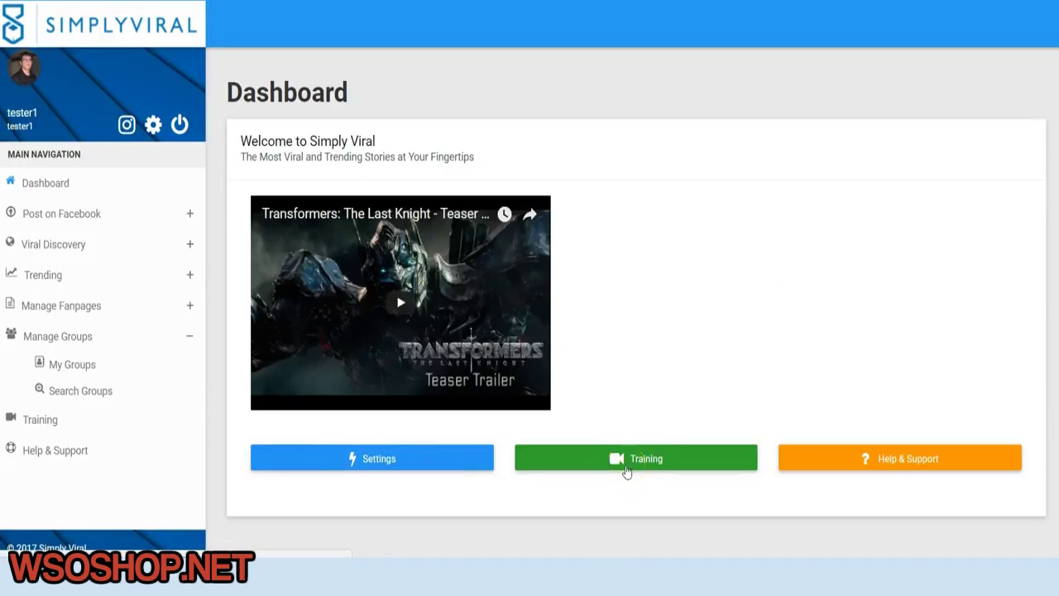
left_click(637, 466)
left_click(806, 457)
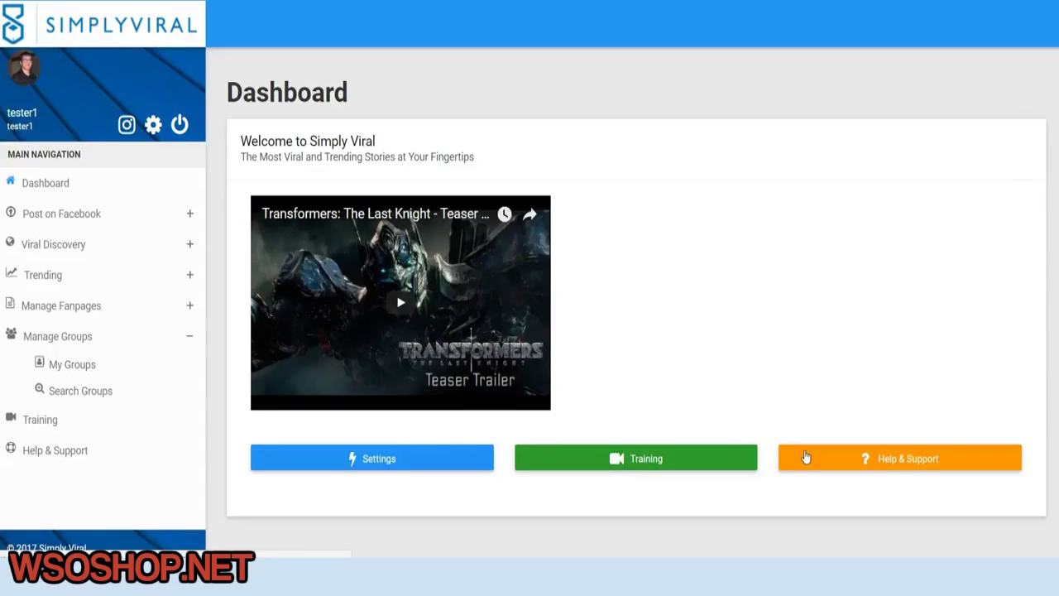
left_click(841, 458)
left_click(870, 461)
left_click(58, 219)
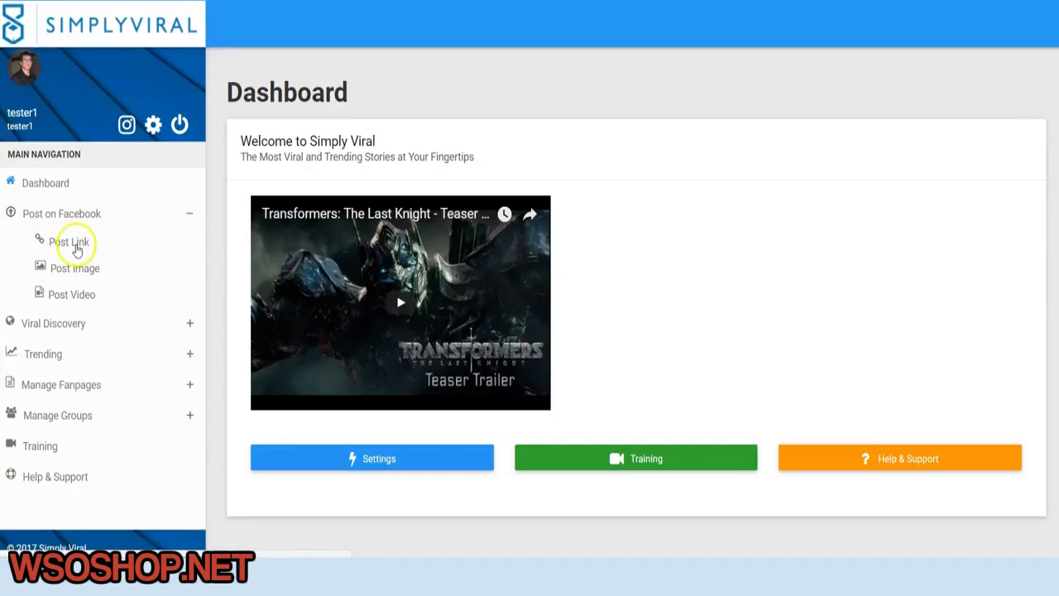
Start a link post scheduled for 9 June 2017 at 10:30
left_click(69, 248)
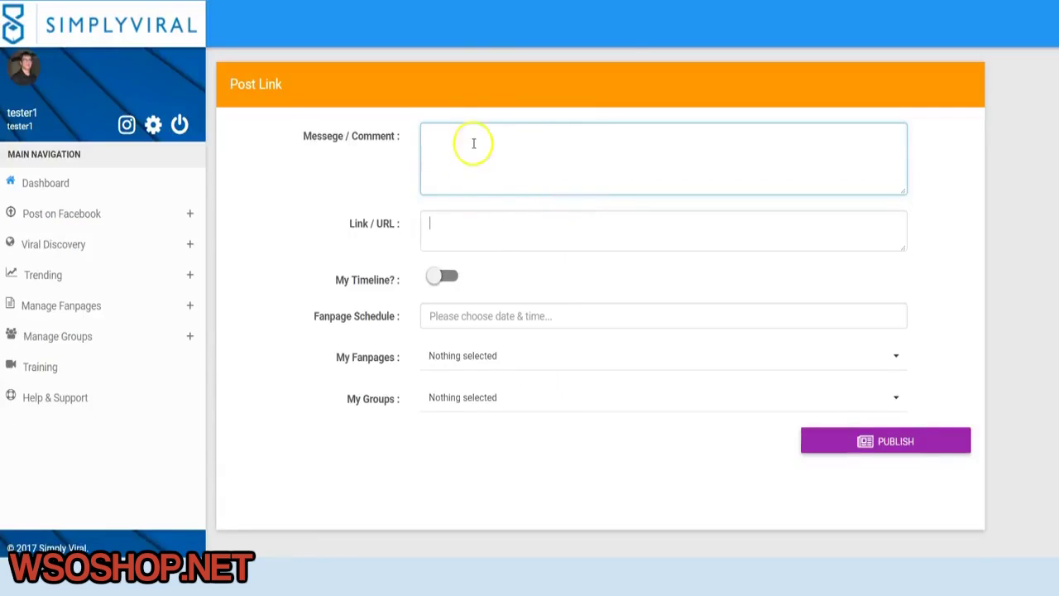
left_click(458, 217)
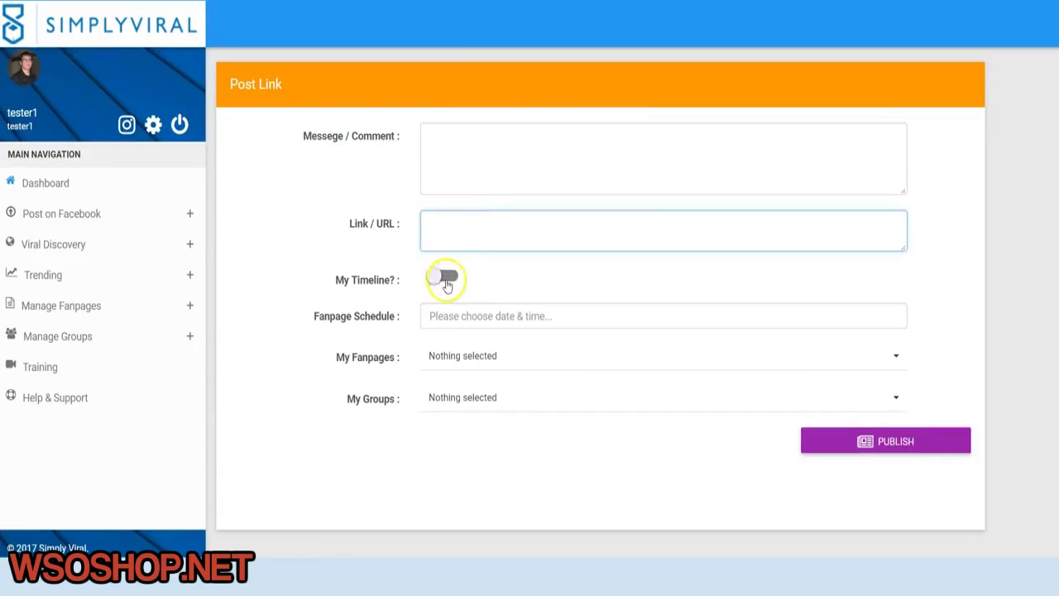
left_click(449, 316)
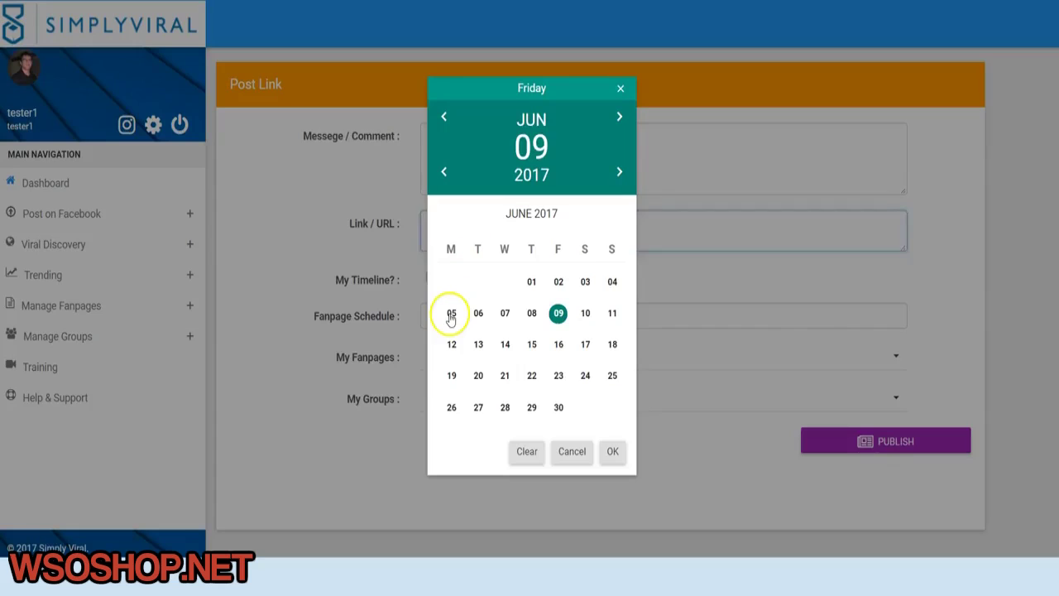
left_click(613, 460)
left_click(613, 456)
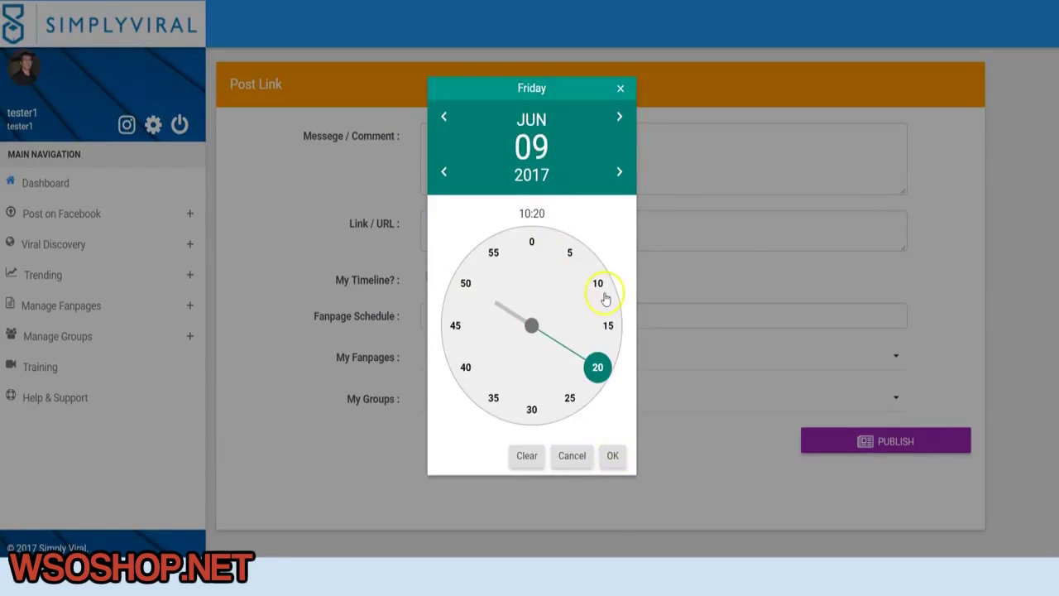
left_click(534, 408)
left_click(612, 455)
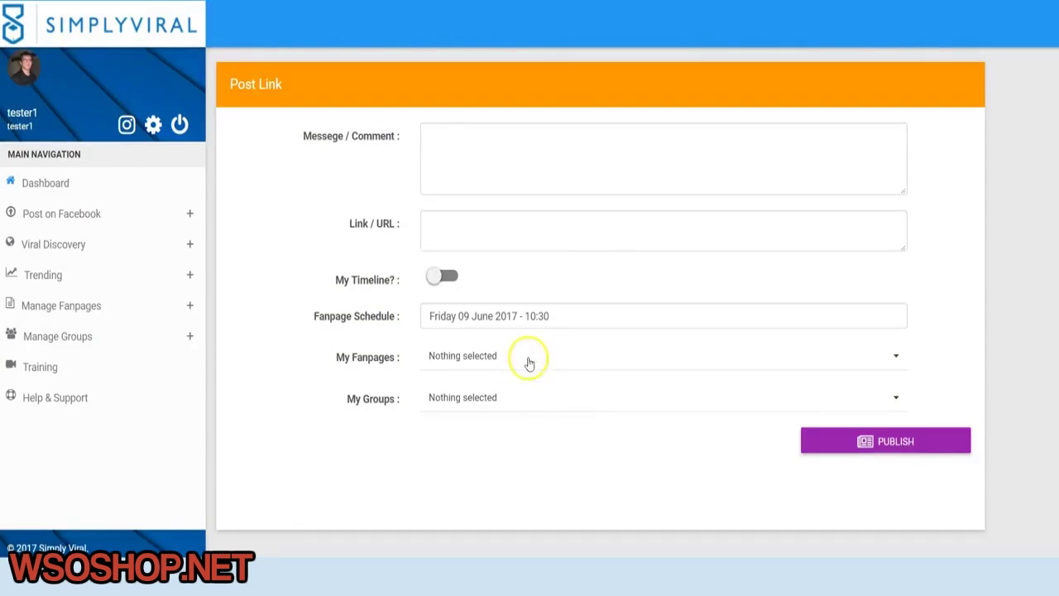
Target four groups, including Coaching Affiliate Melalui YouTube and Seminar Bisnes Online USD
left_click(478, 364)
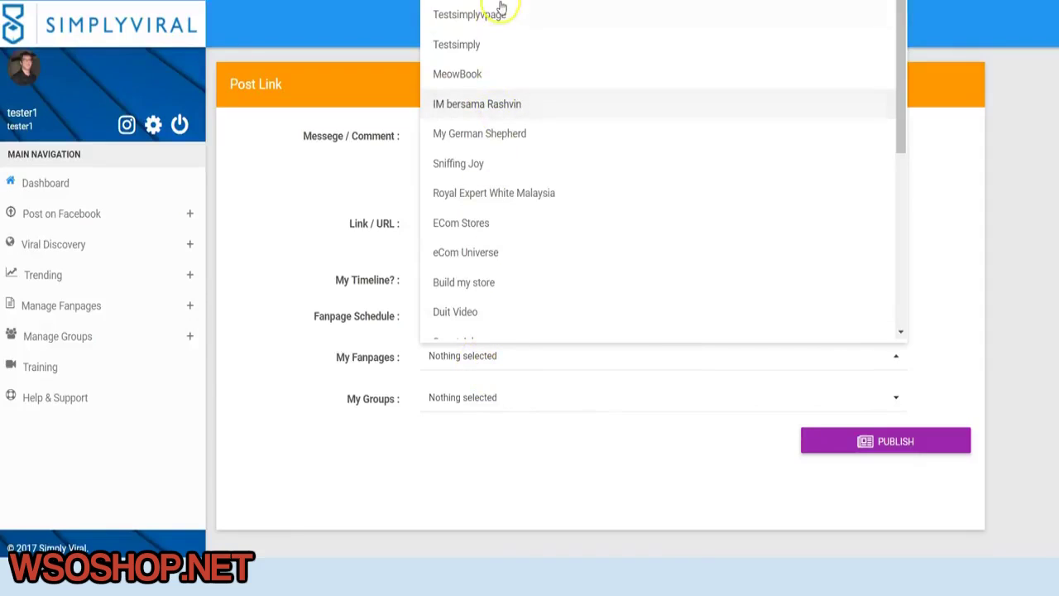
left_click(535, 406)
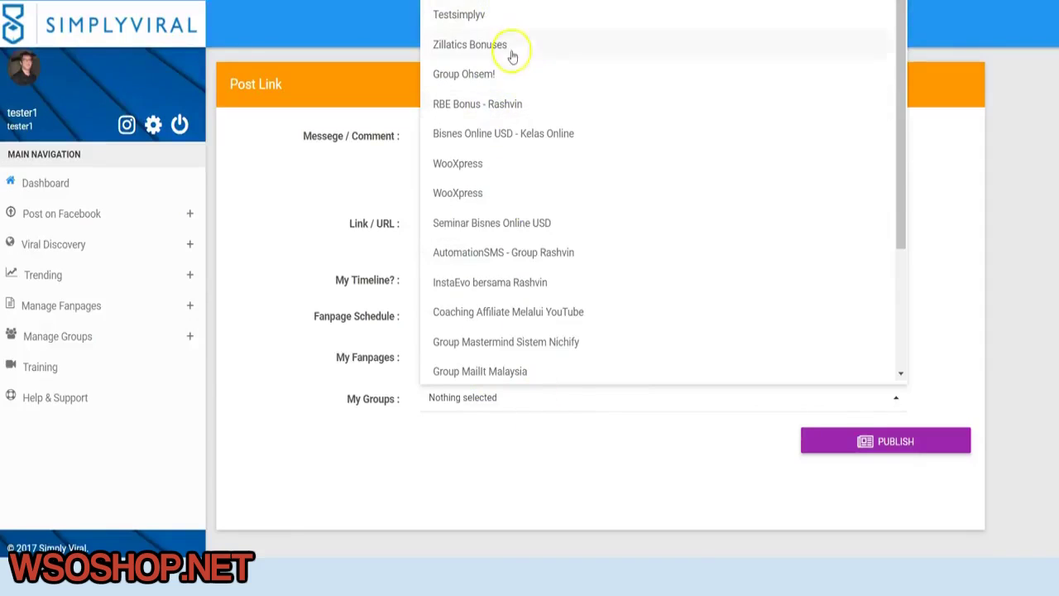
left_click(485, 184)
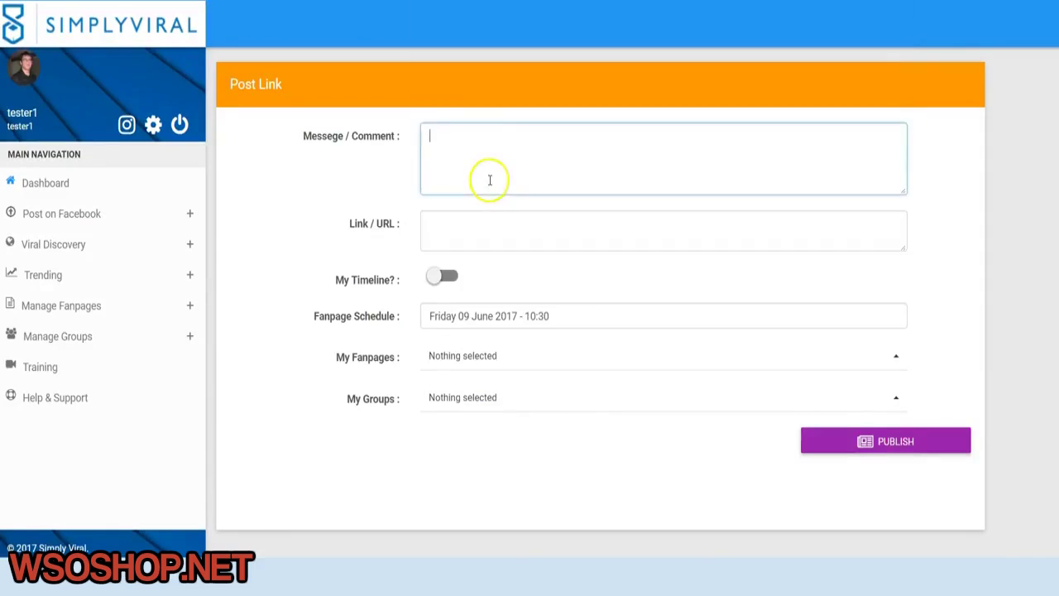
left_click(501, 395)
left_click(486, 311)
left_click(485, 282)
left_click(486, 253)
left_click(488, 223)
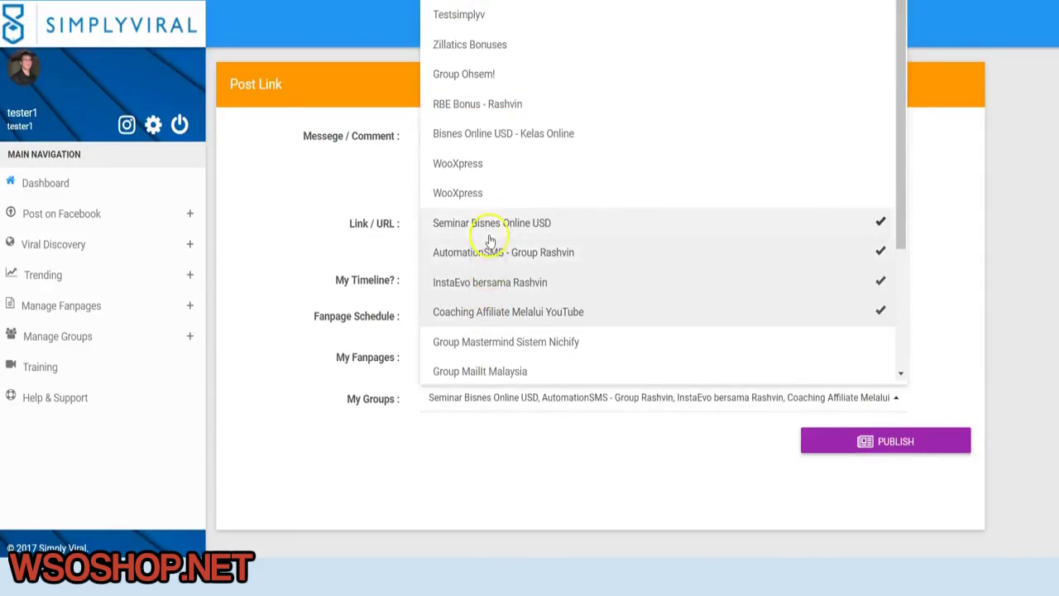
left_click(548, 471)
Target four fanpages, including ECom Stores, Sniffing Joy and My German Shepherd
left_click(535, 360)
left_click(534, 223)
left_click(533, 163)
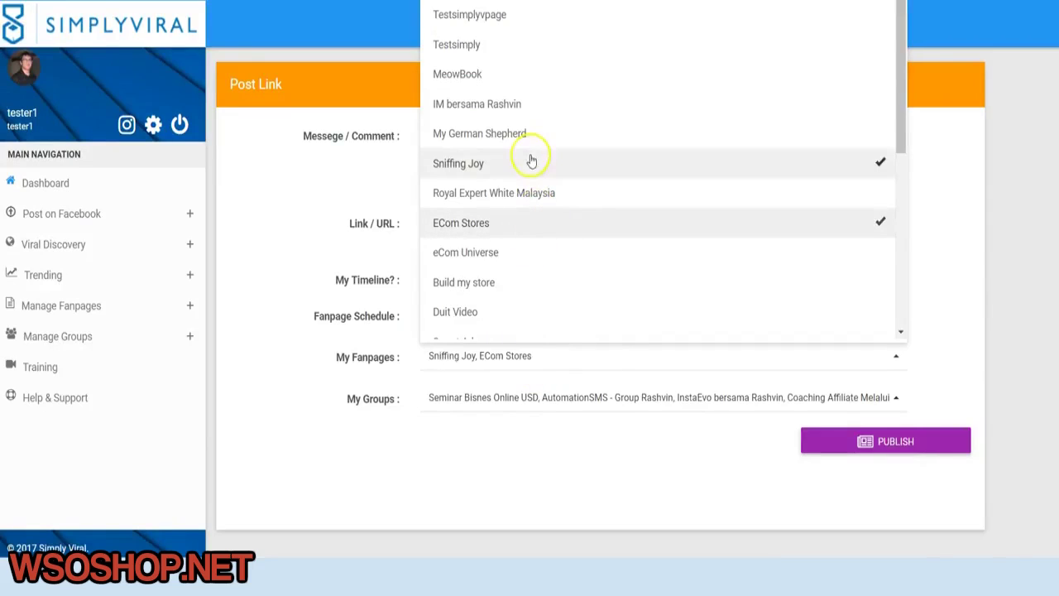
left_click(530, 135)
left_click(530, 106)
left_click(570, 457)
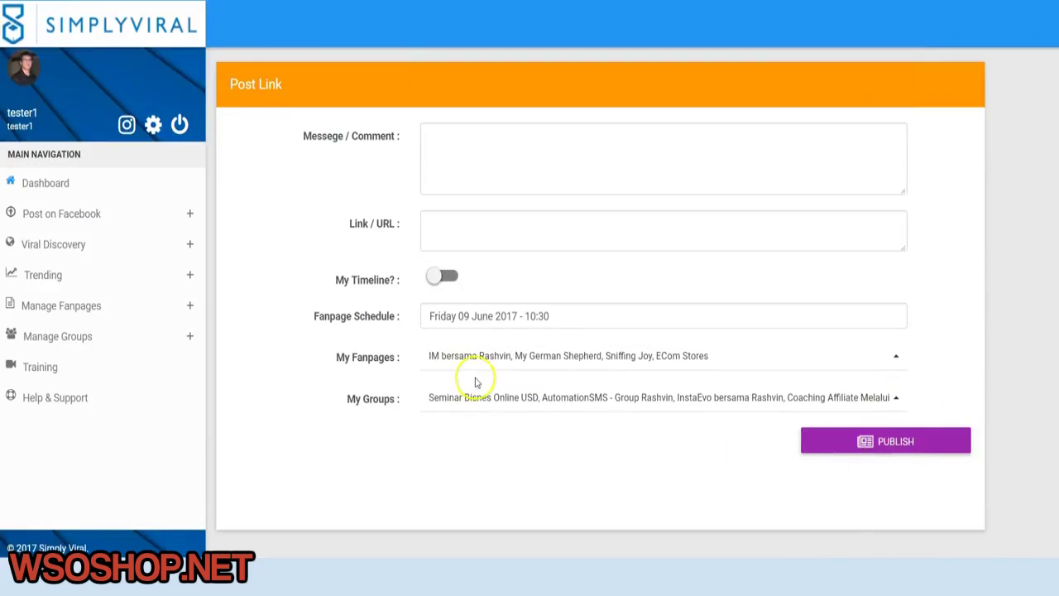
left_click(101, 215)
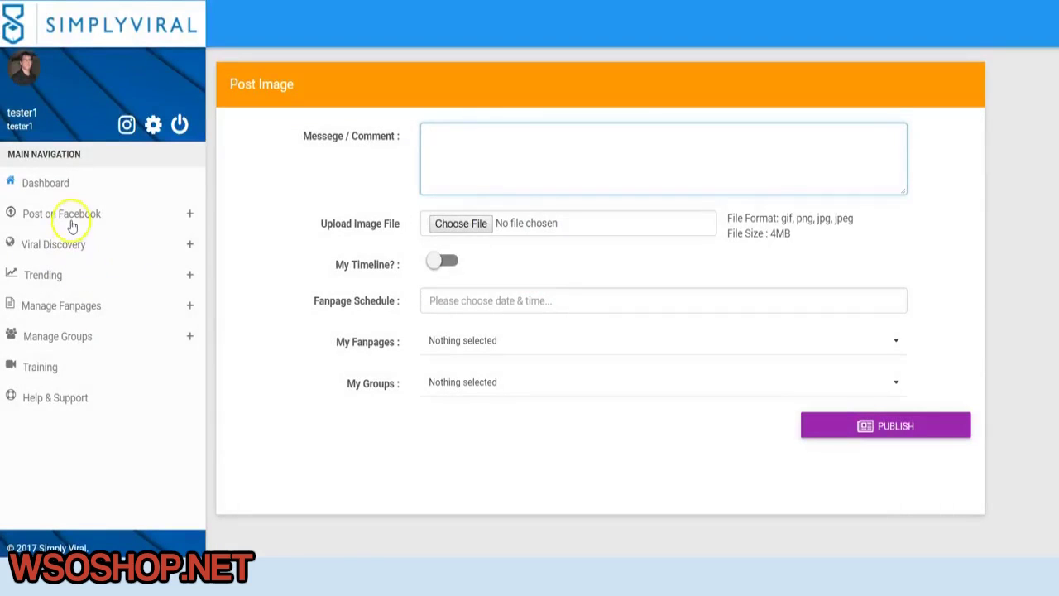
View the video post form, then open Reddit under Viral Discovery
left_click(80, 214)
left_click(69, 298)
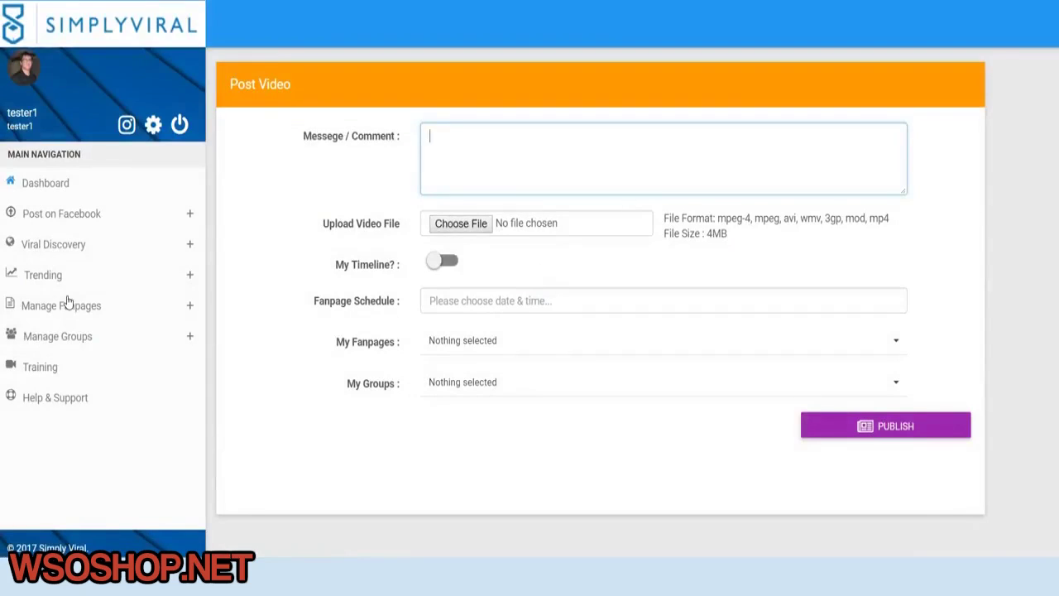
left_click(71, 249)
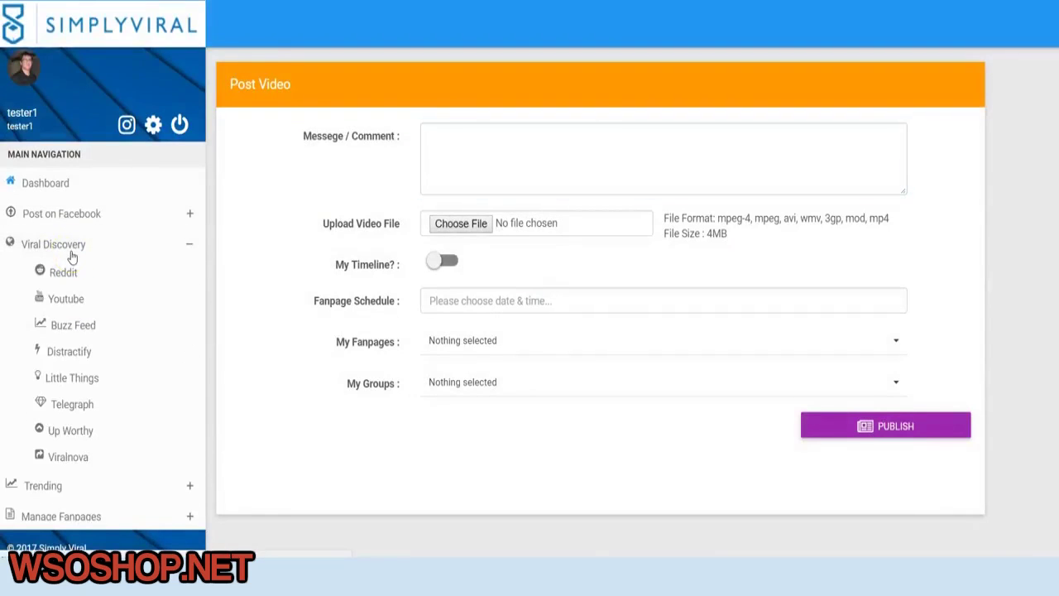
left_click(58, 276)
List Buzzfeed's LOL articles and start posting the first one
left_click(72, 327)
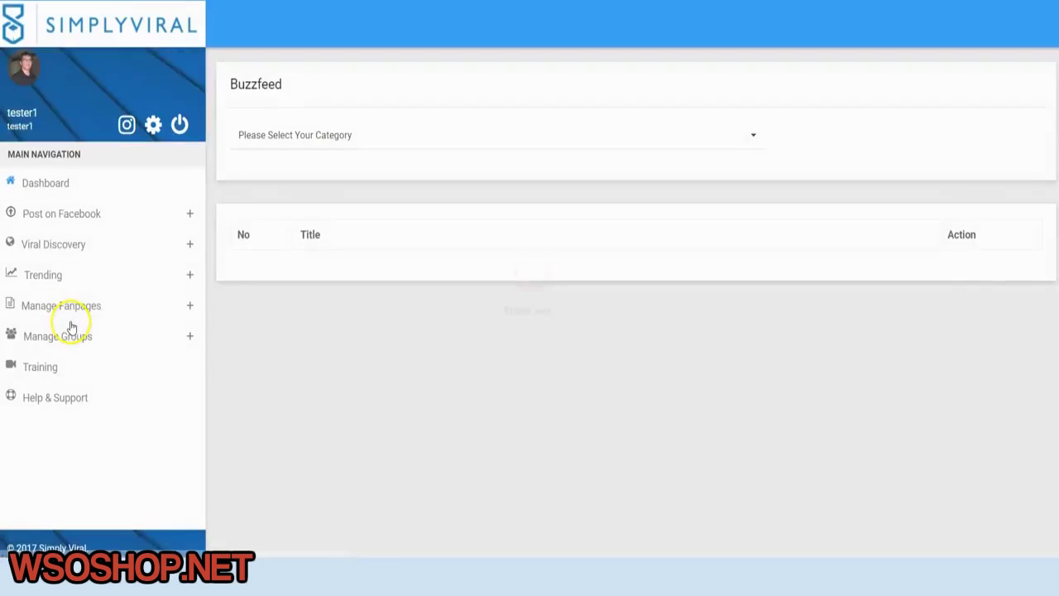
left_click(354, 141)
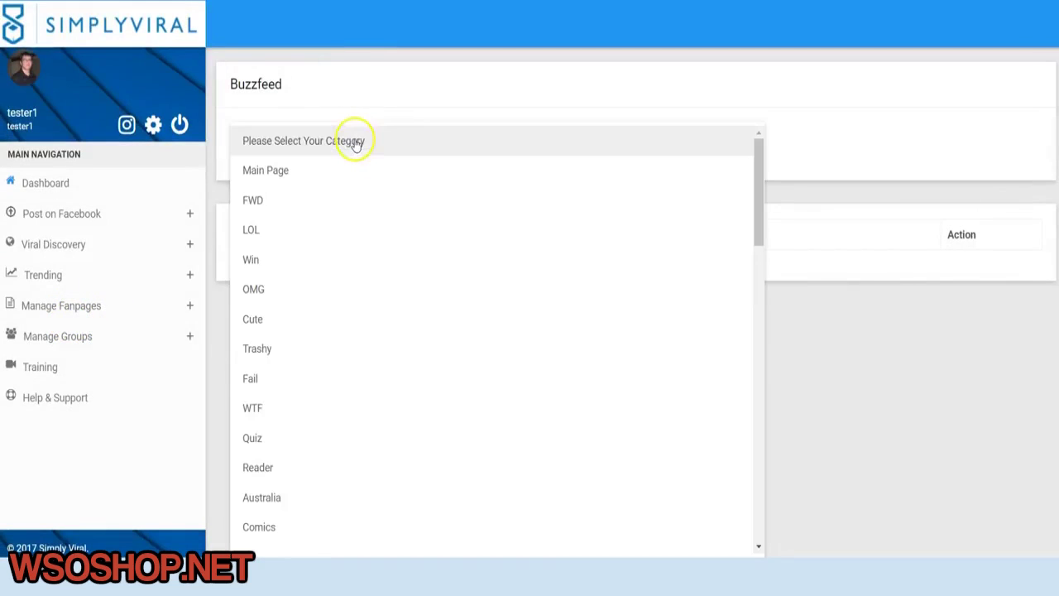
left_click(315, 229)
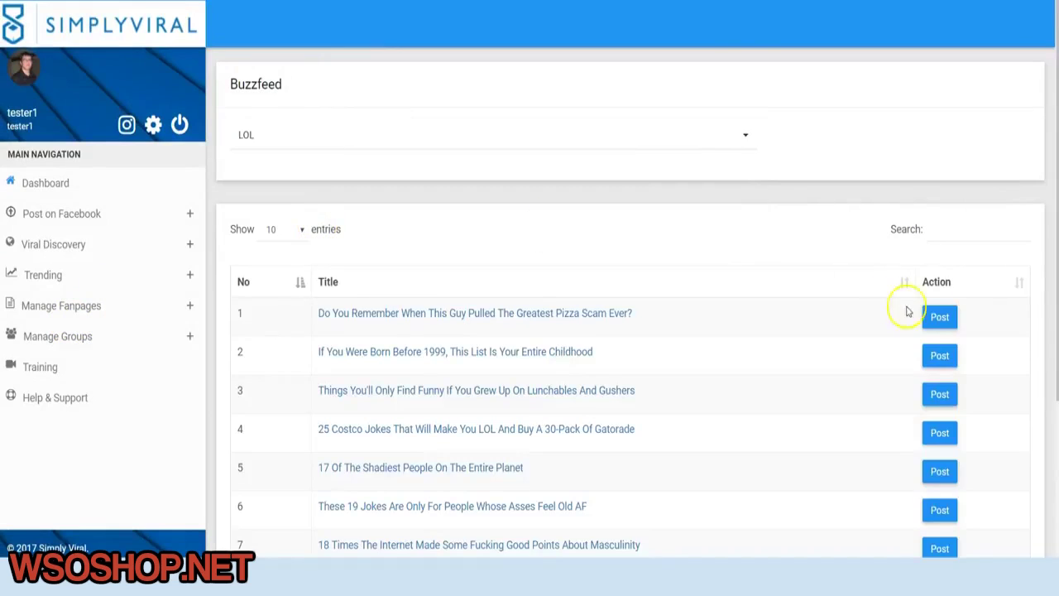
left_click(940, 316)
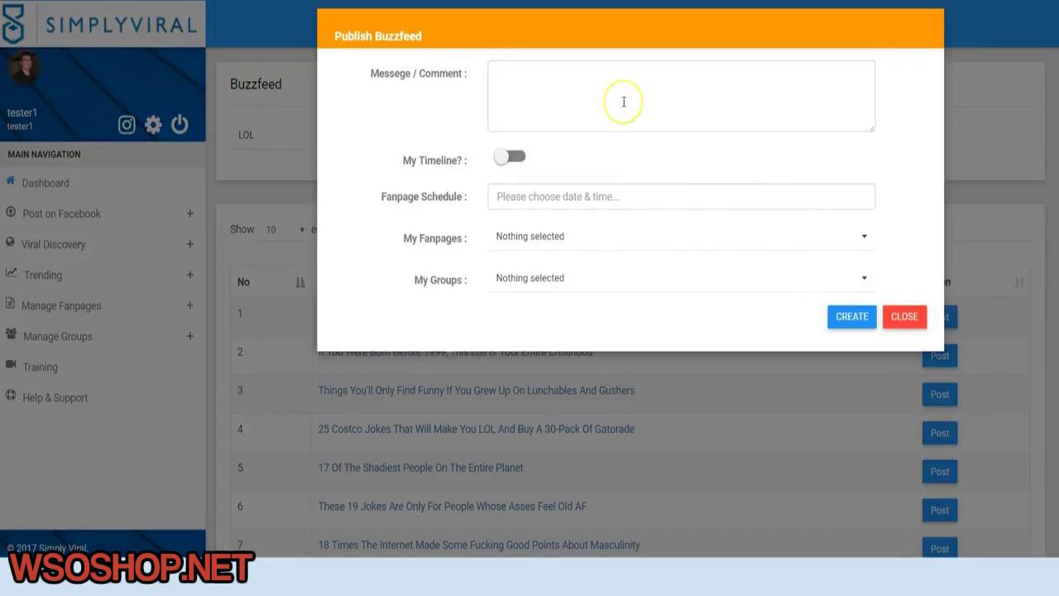
Tick fanpages Testsimplyvpage and Testsimply and groups Zillatics Bonuses and Group Ohsem!, then close unposted
left_click(621, 104)
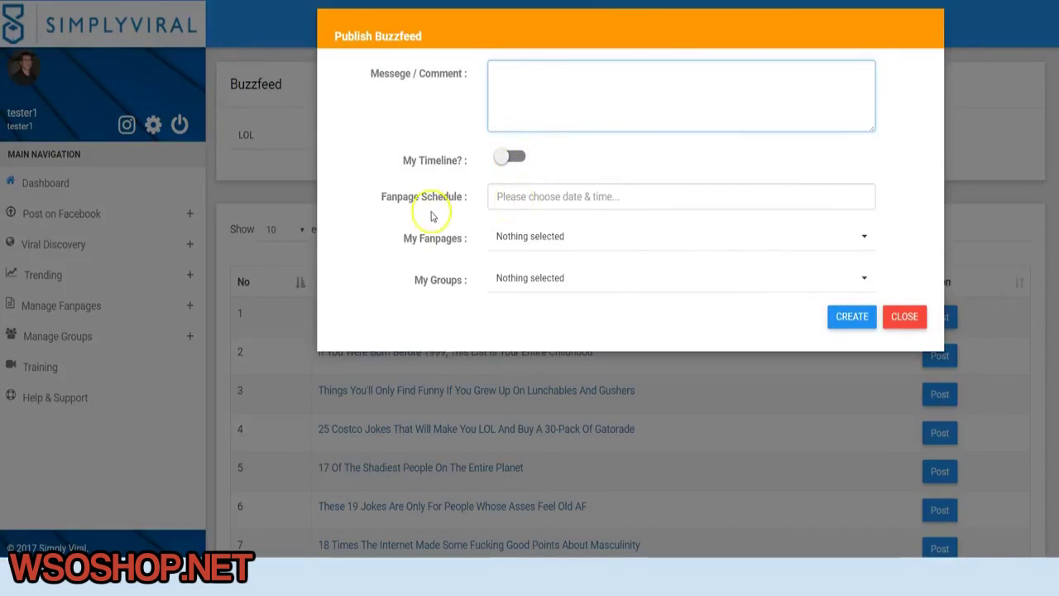
left_click(525, 248)
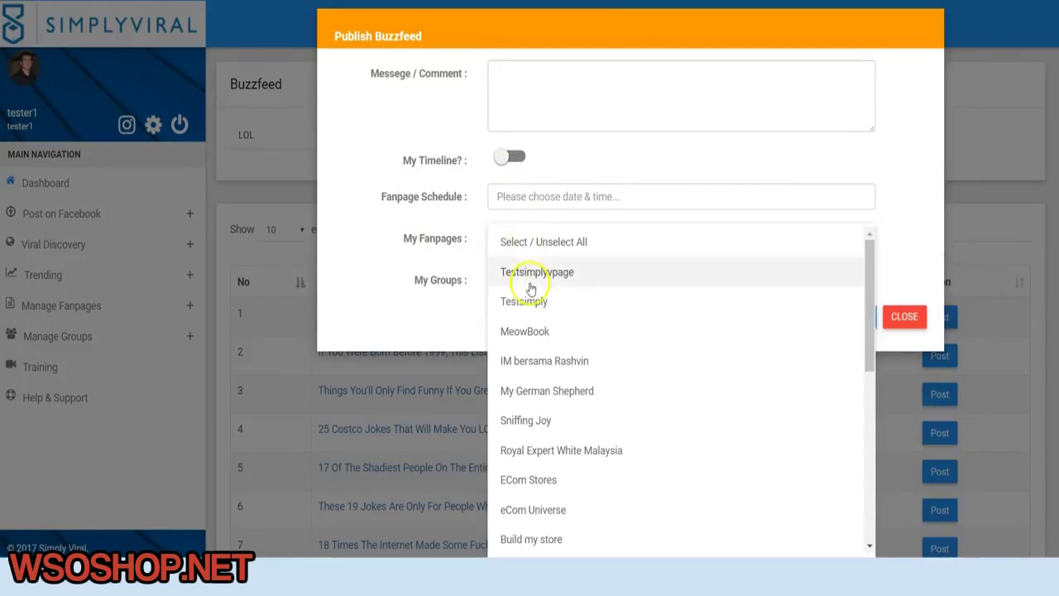
left_click(532, 289)
left_click(532, 309)
left_click(530, 278)
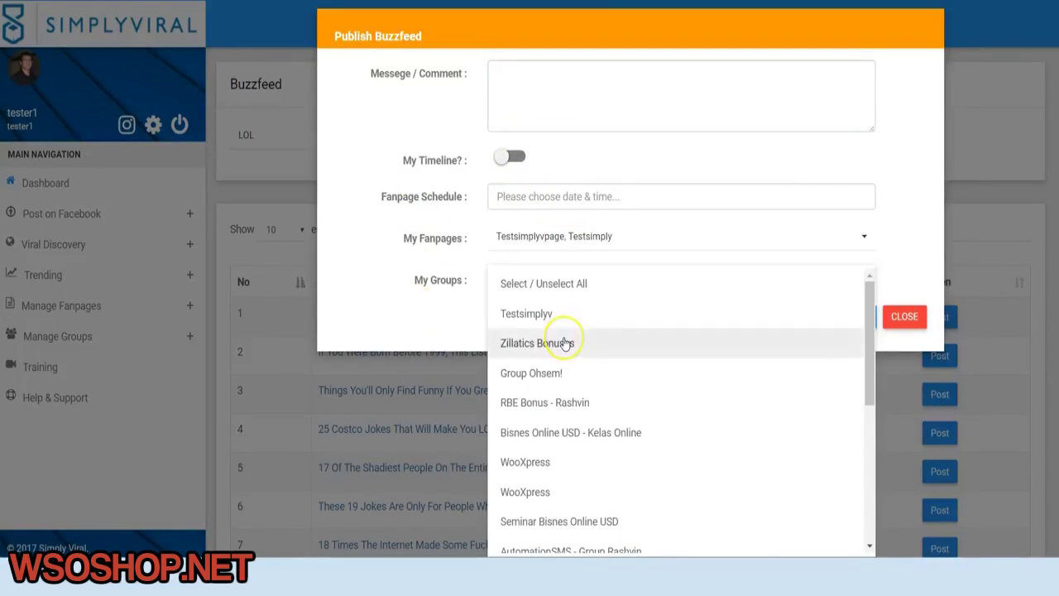
left_click(559, 369)
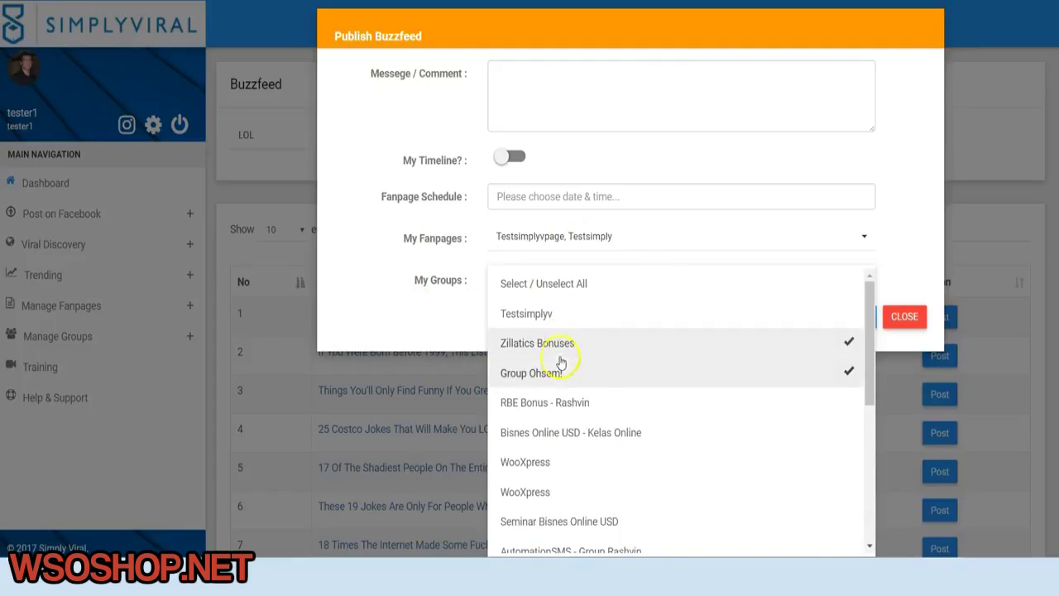
left_click(908, 275)
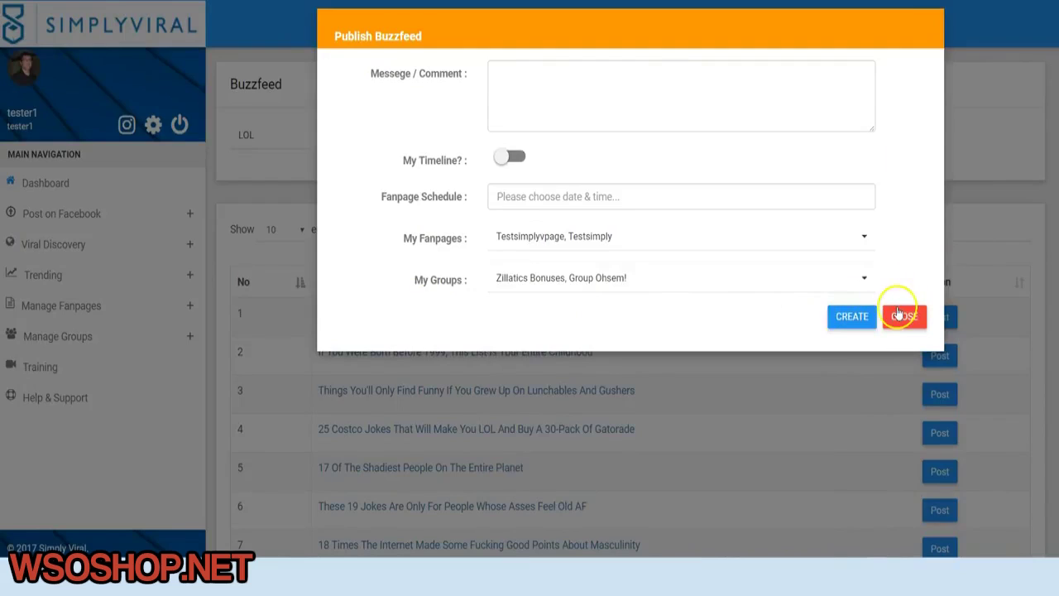
left_click(903, 317)
Show Google Trends for Australia, then Colombia, ranked by most searches
left_click(33, 274)
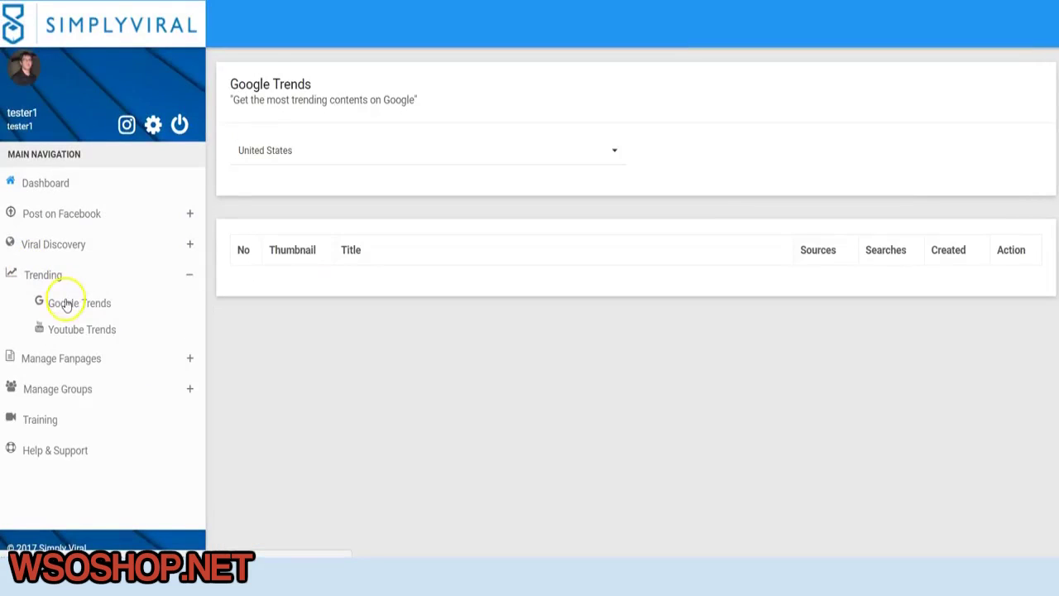
left_click(68, 303)
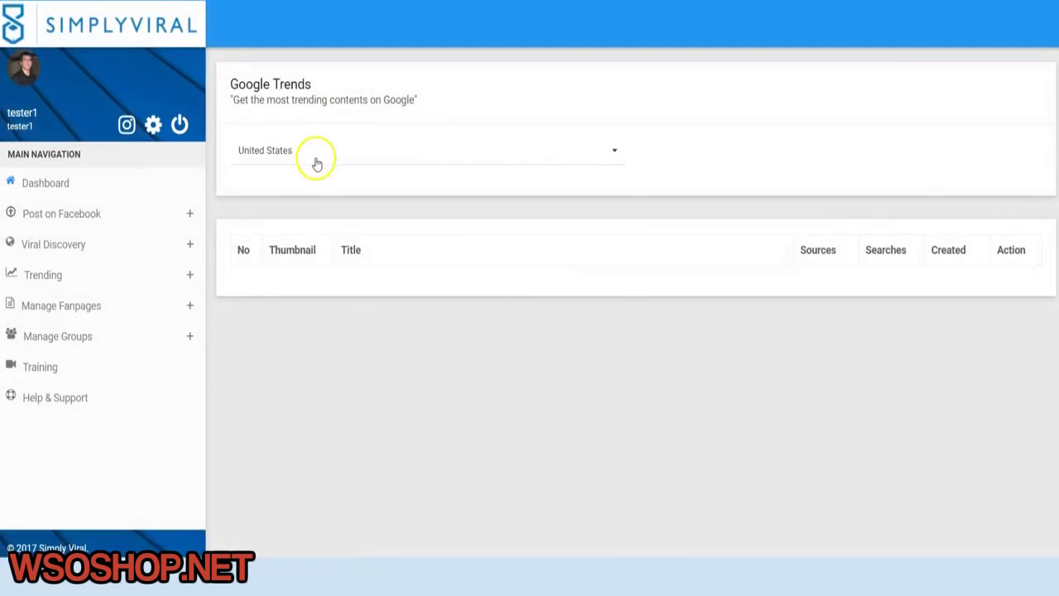
left_click(315, 156)
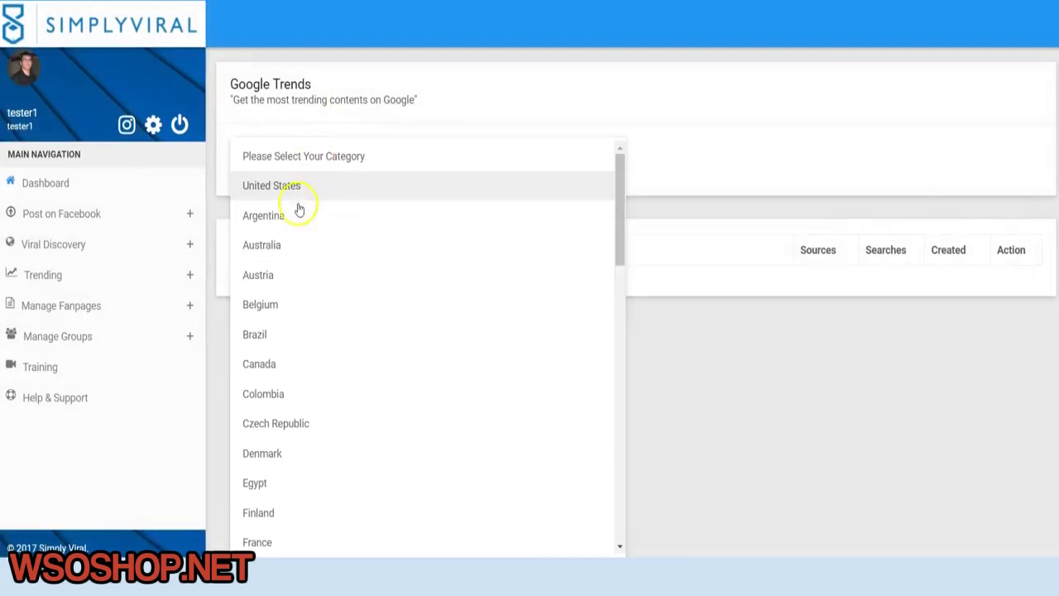
left_click(291, 245)
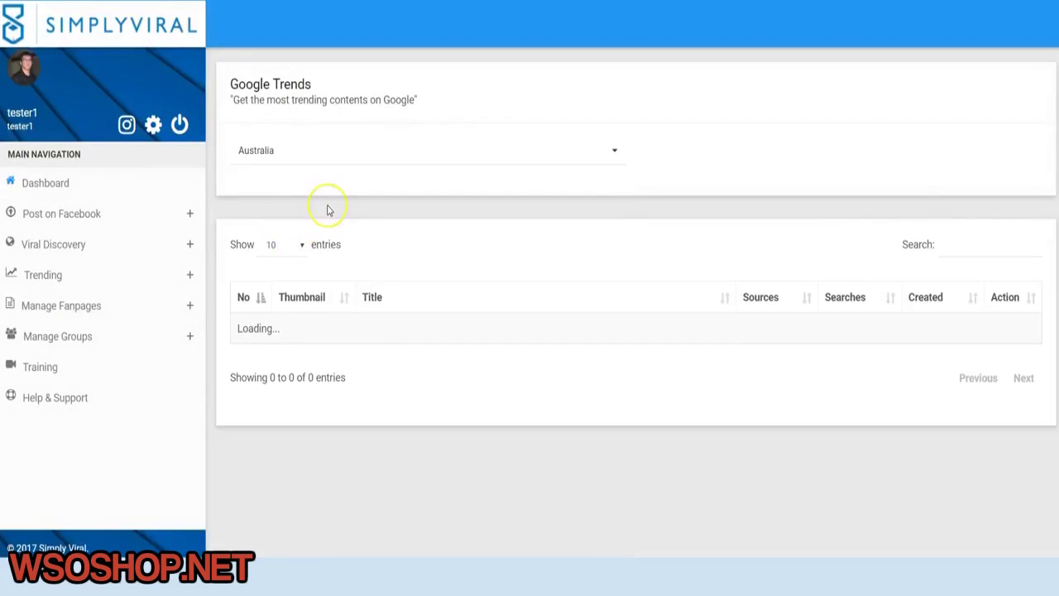
left_click(325, 156)
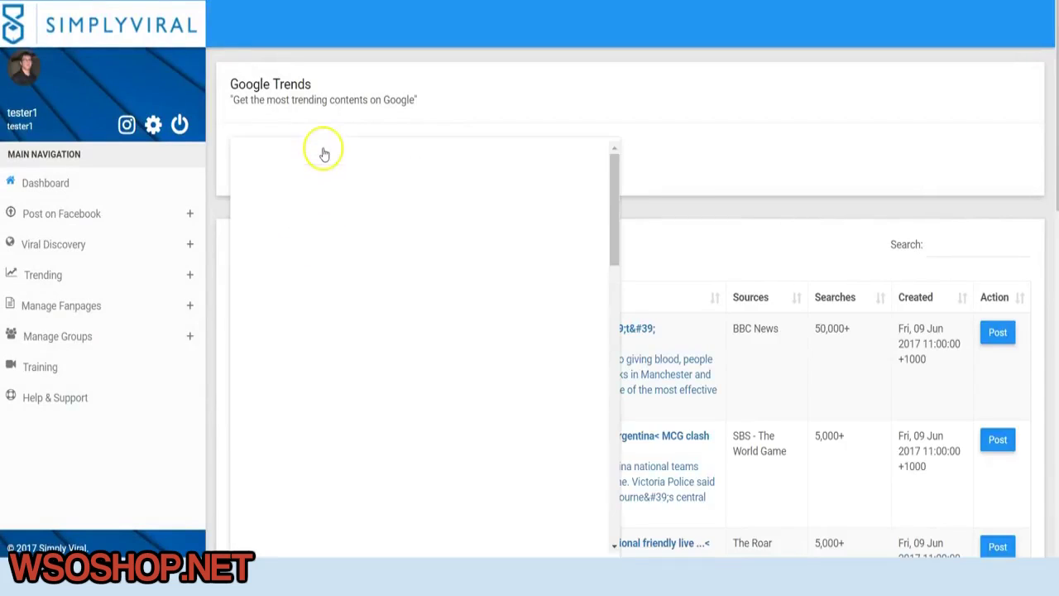
left_click(296, 395)
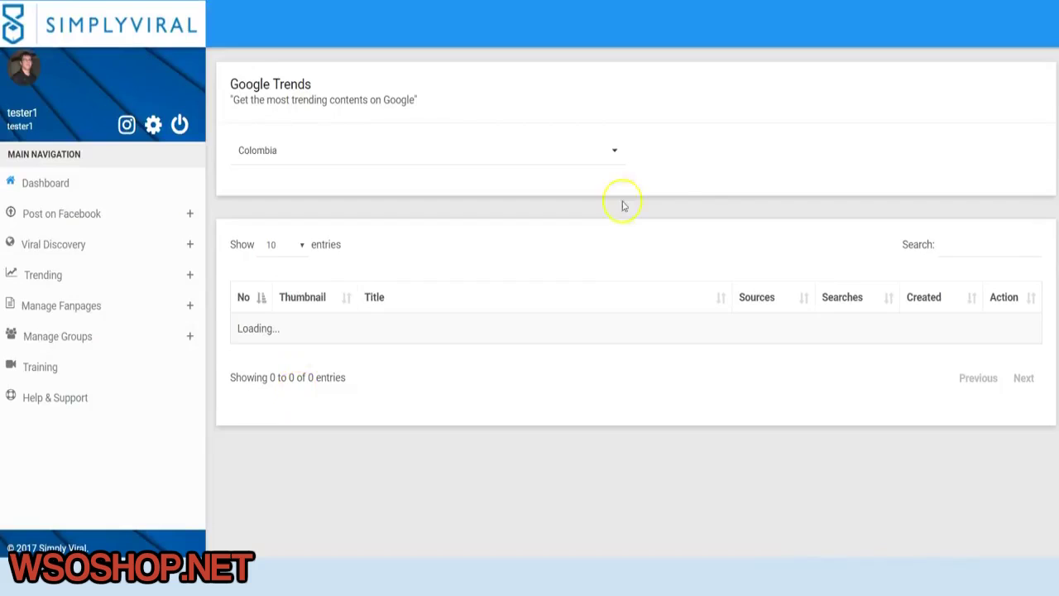
left_click(850, 303)
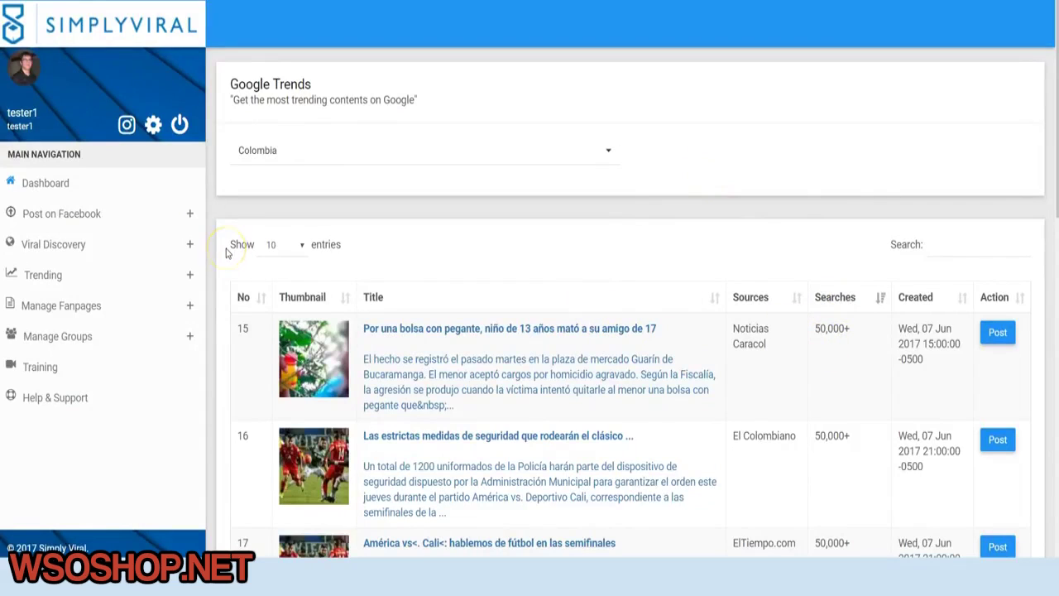
left_click(87, 279)
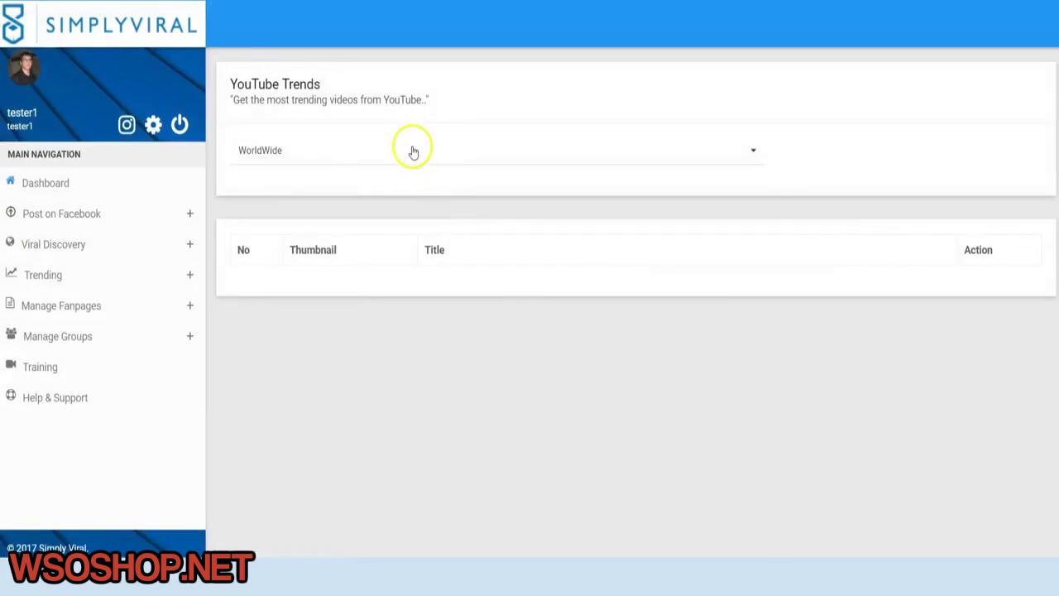
Show YouTube trends for Bahamas, then Argentina, then WorldWide
left_click(413, 153)
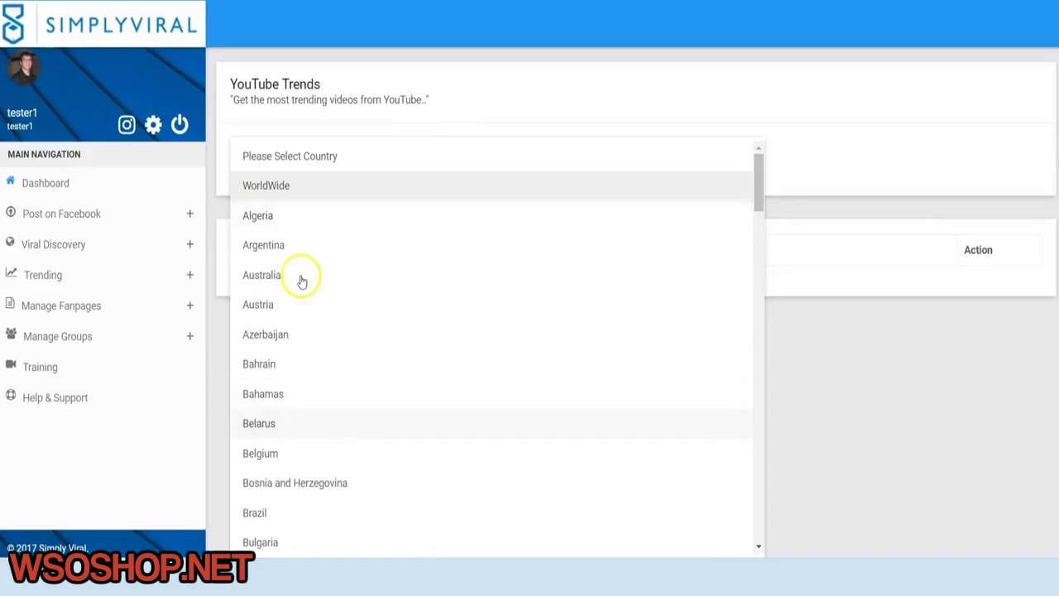
left_click(291, 394)
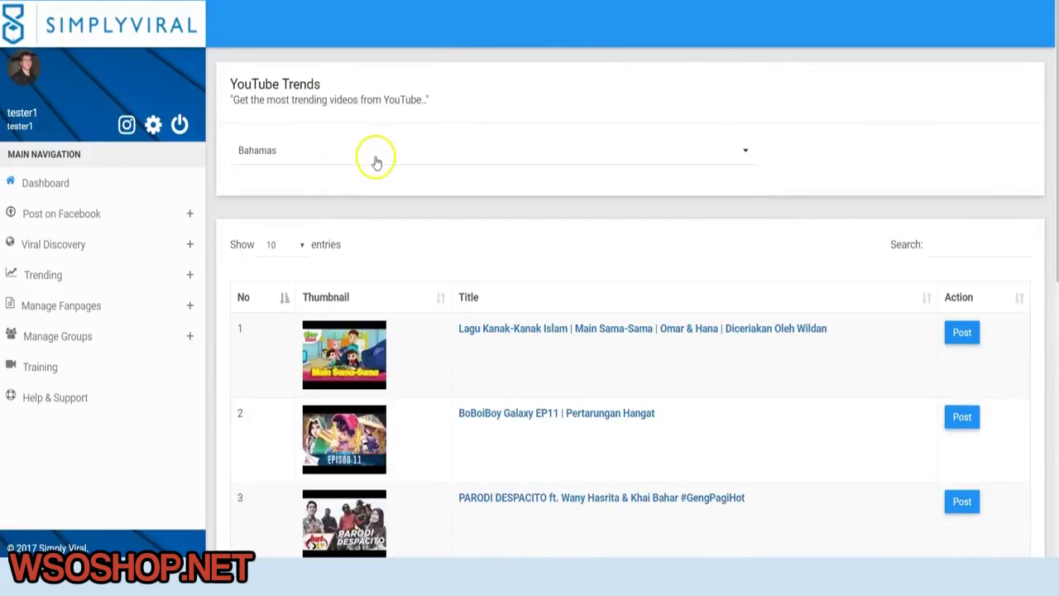
left_click(373, 159)
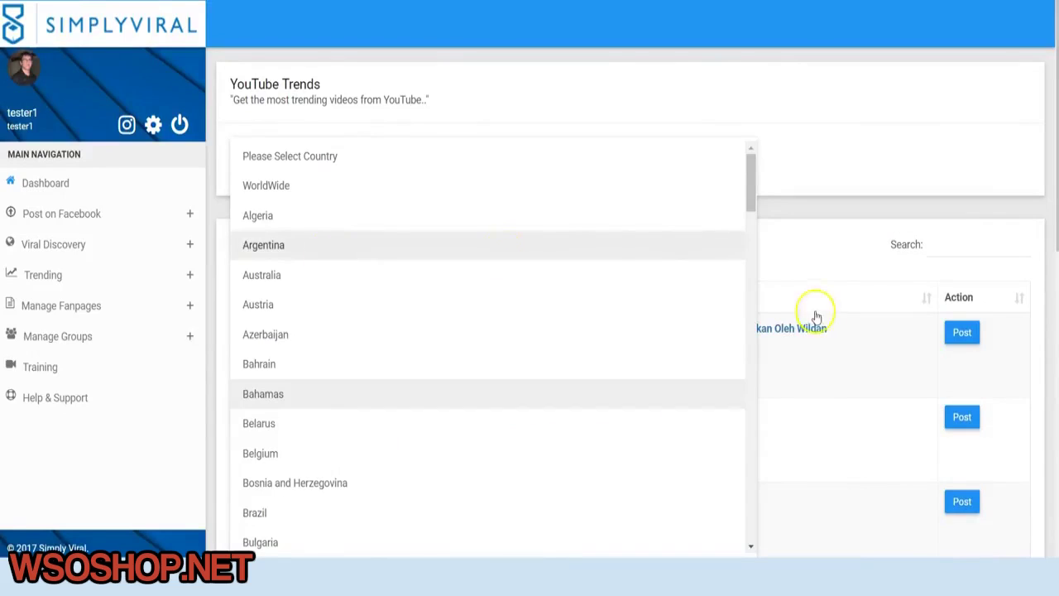
left_click(617, 256)
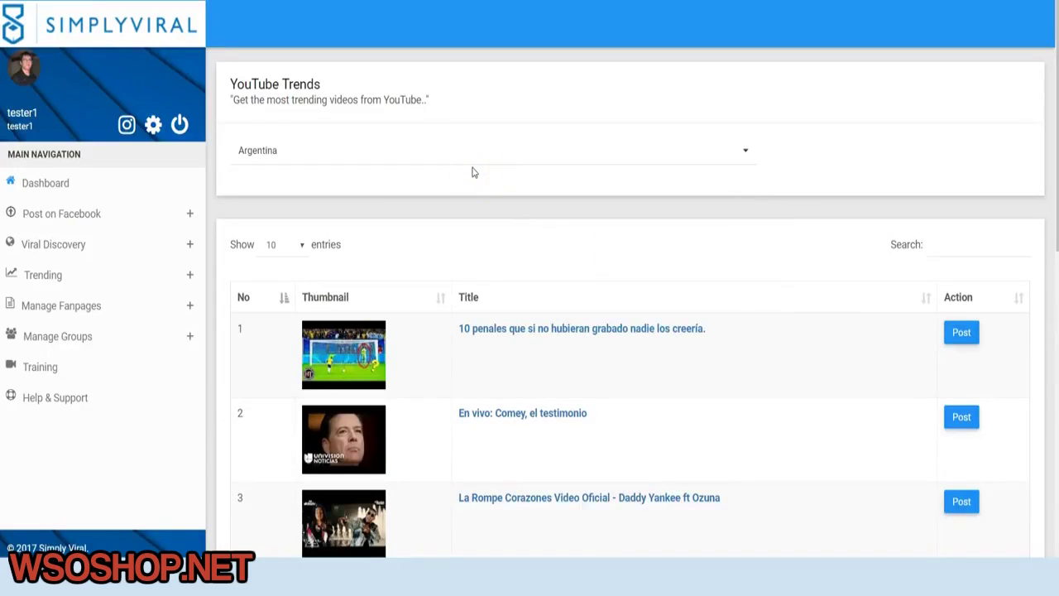
left_click(466, 164)
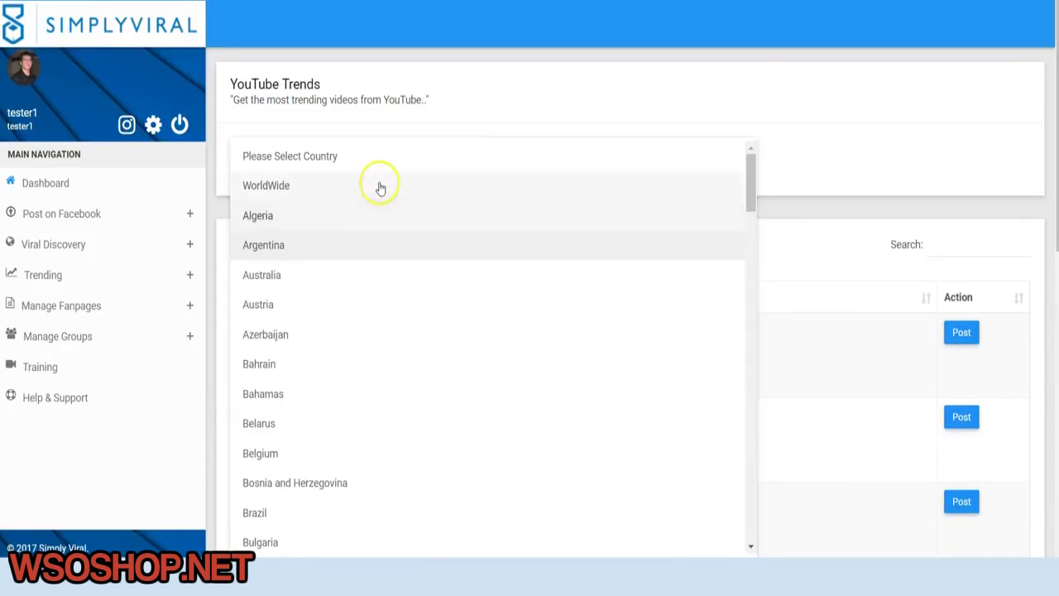
left_click(379, 188)
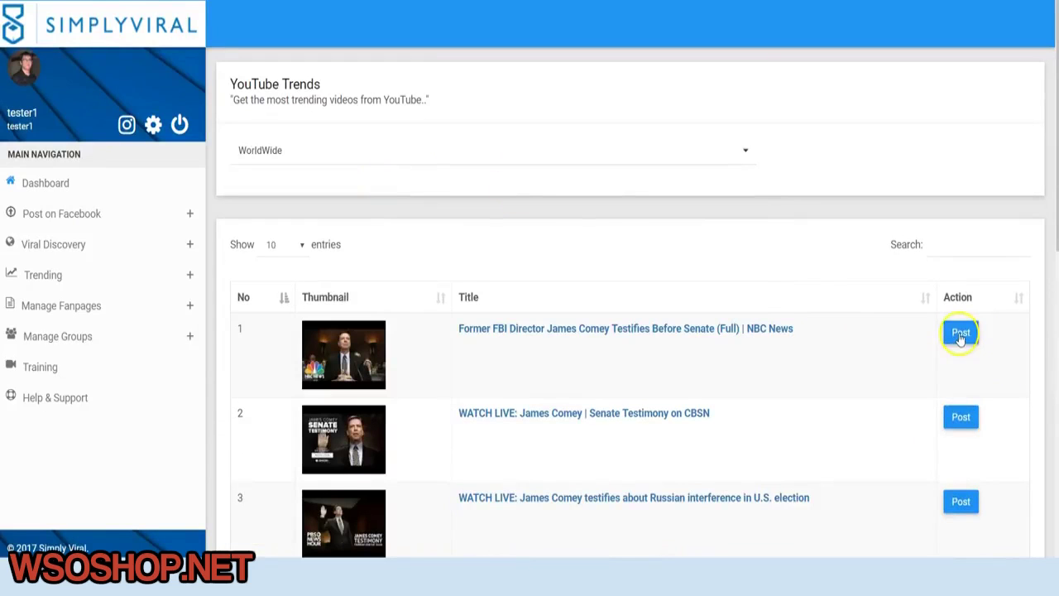
left_click(960, 334)
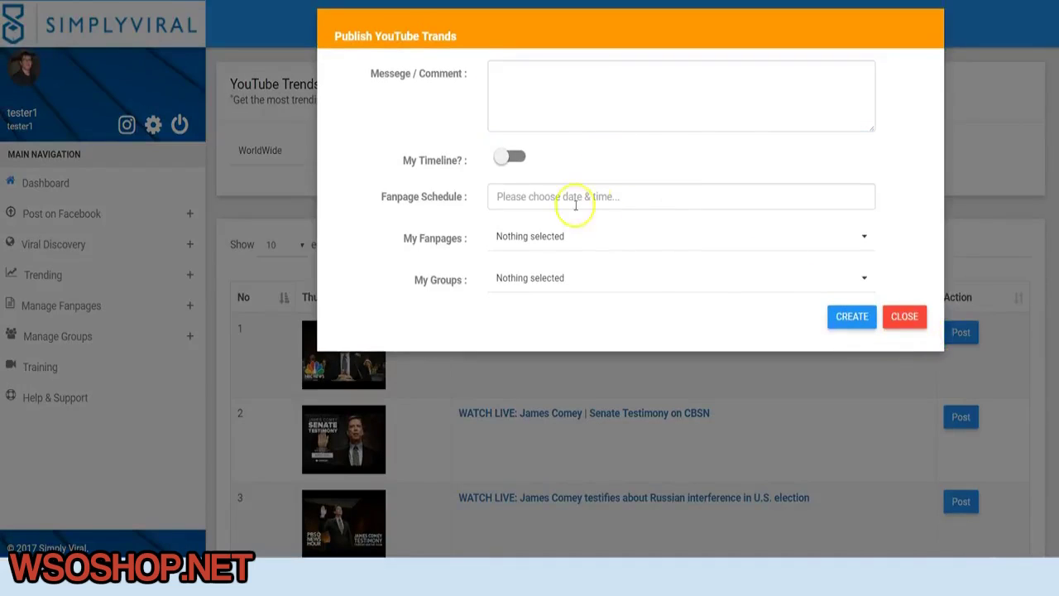
left_click(560, 246)
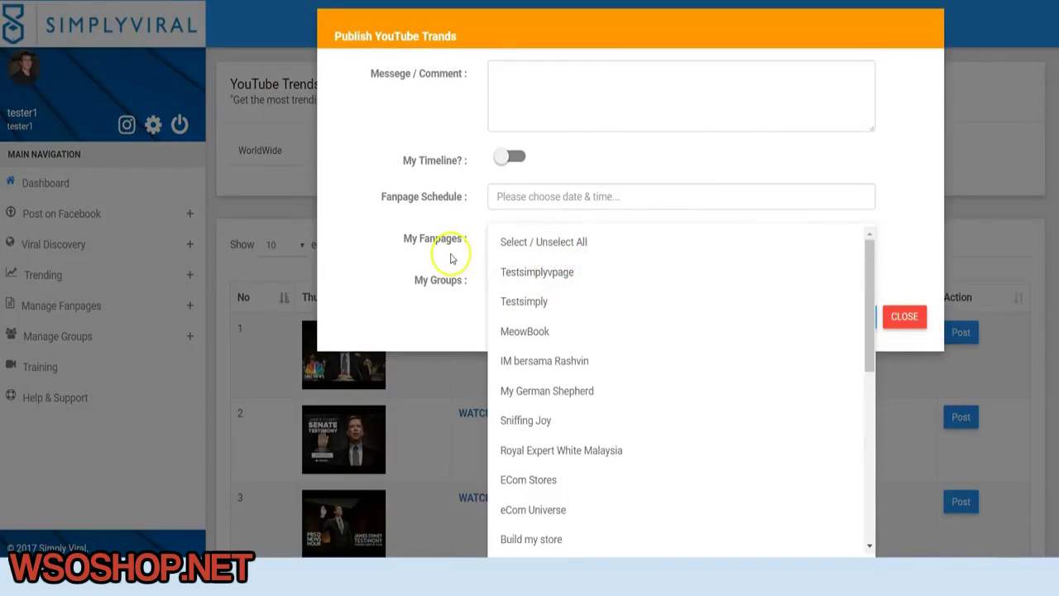
left_click(452, 259)
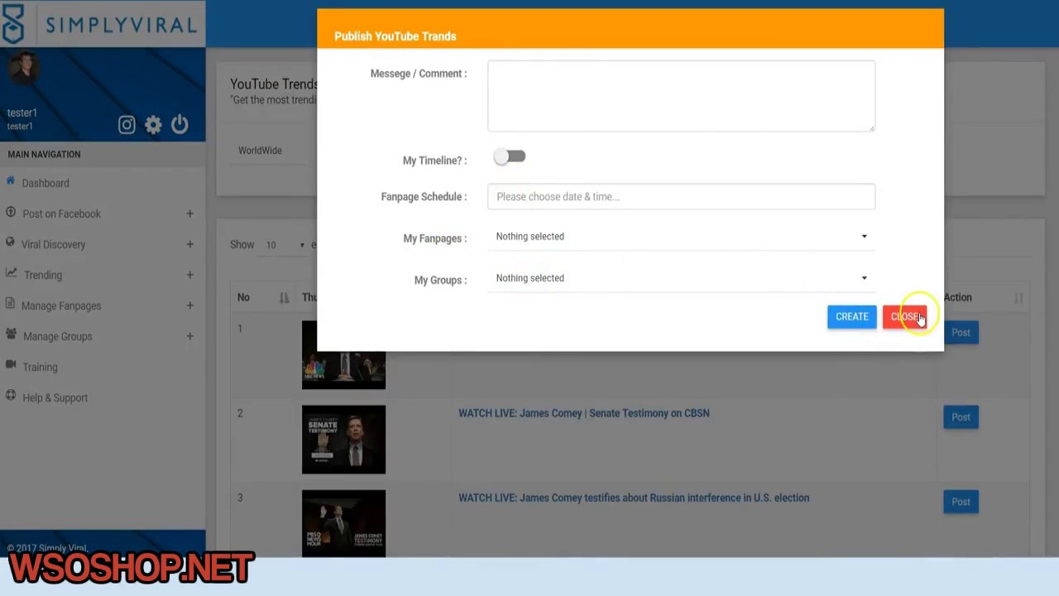
left_click(906, 317)
View the My Fanpage list, then go to Search Pages
left_click(74, 306)
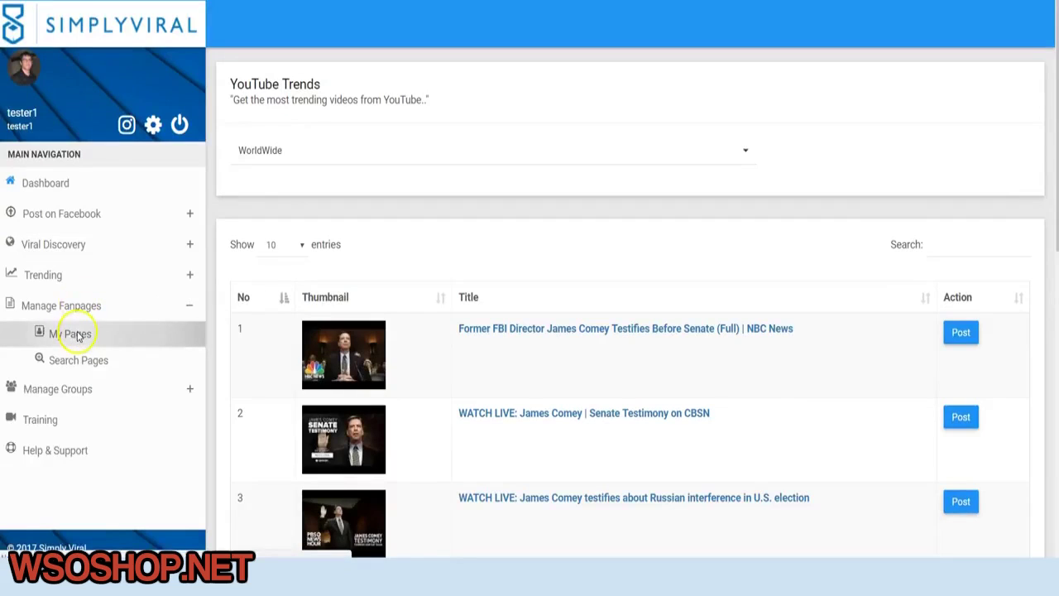
left_click(75, 334)
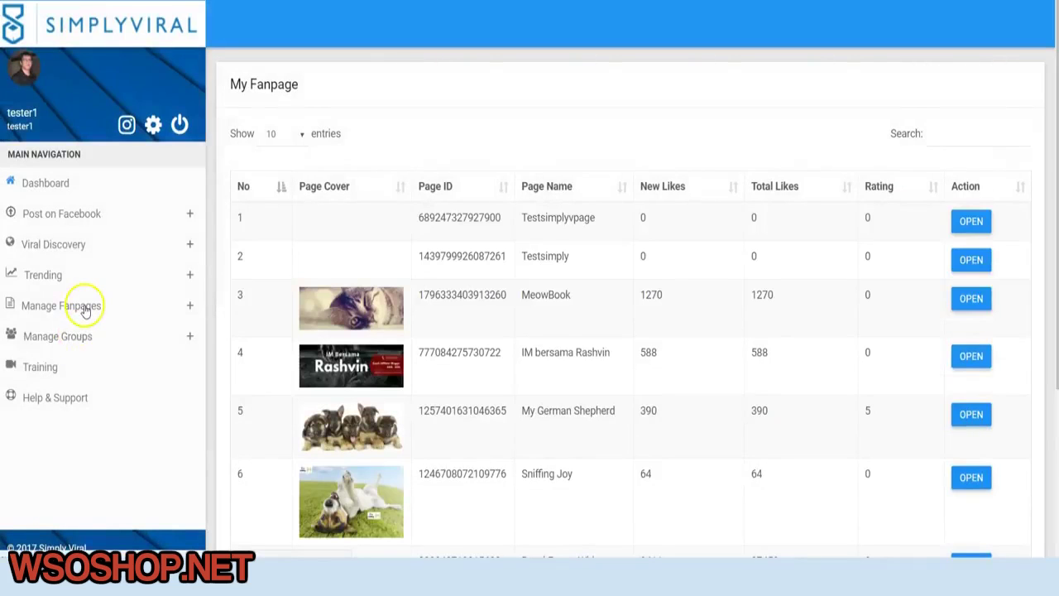
left_click(85, 310)
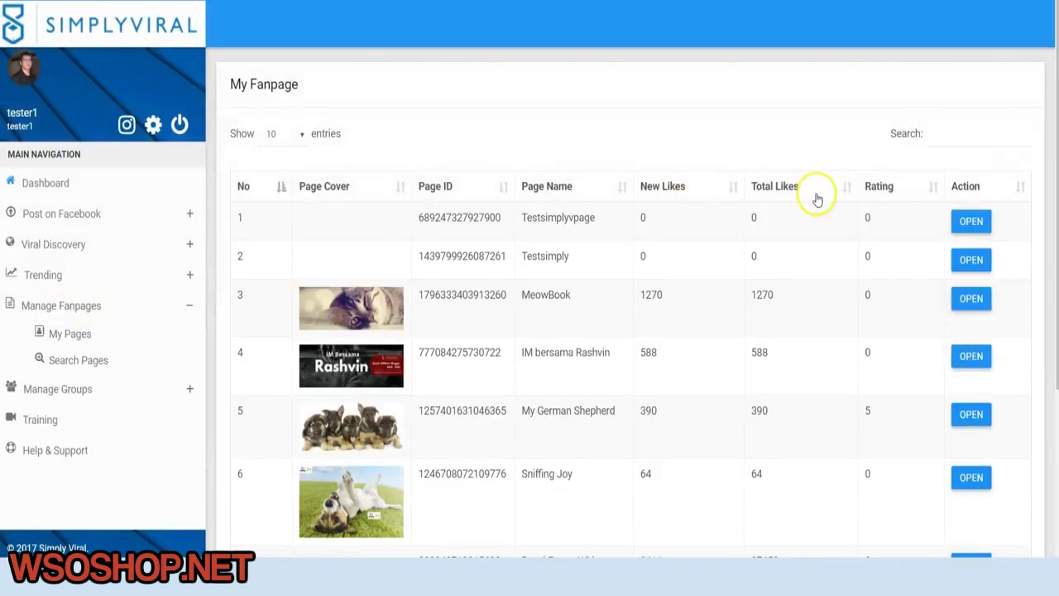
left_click(69, 362)
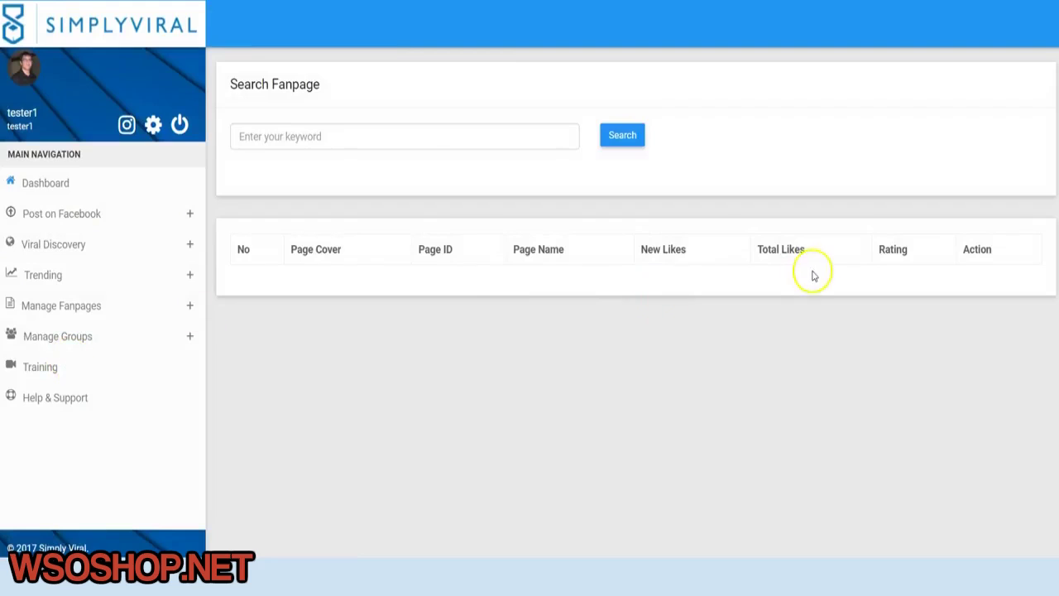
Search fanpages for cats and sort the results by total likes, most-liked first
left_click(420, 134)
type("cats")
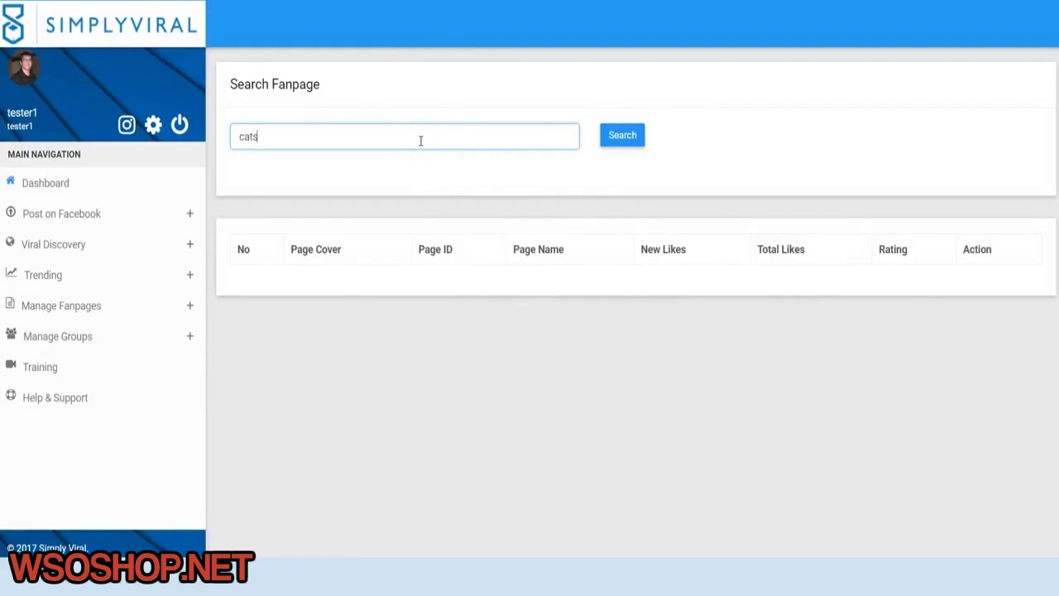
left_click(624, 135)
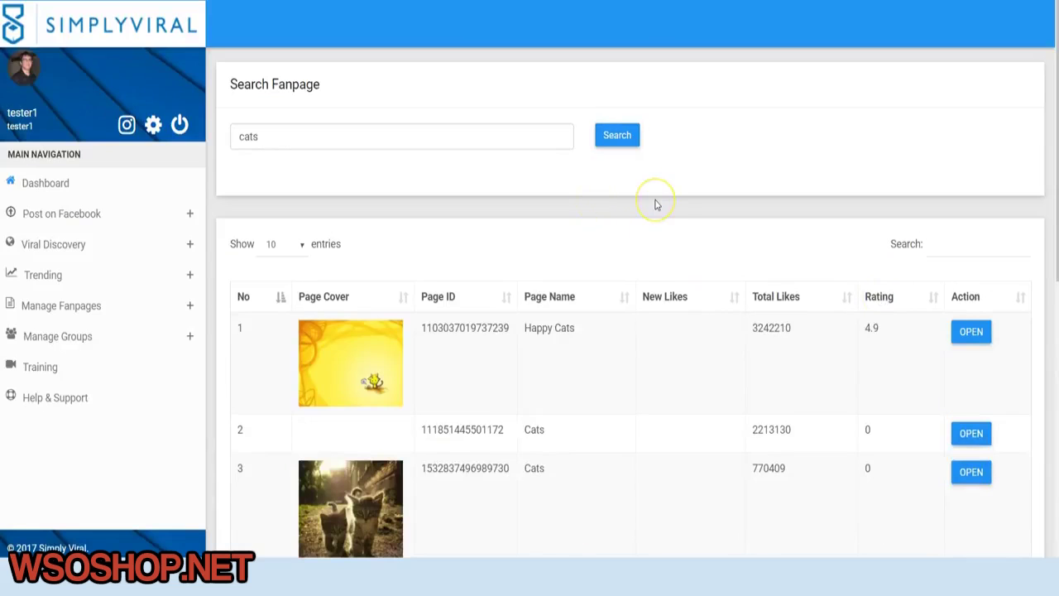
scroll(656, 204, "down", 5)
scroll(655, 205, "down", 1)
scroll(656, 205, "down", 1)
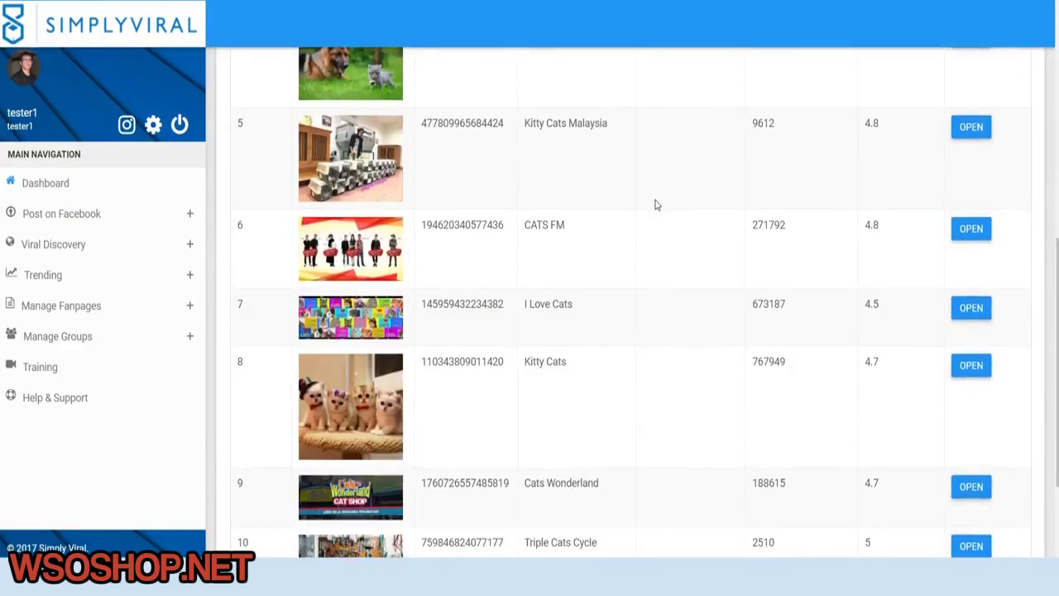
scroll(656, 204, "up", 5)
scroll(655, 205, "up", 2)
left_click(776, 294)
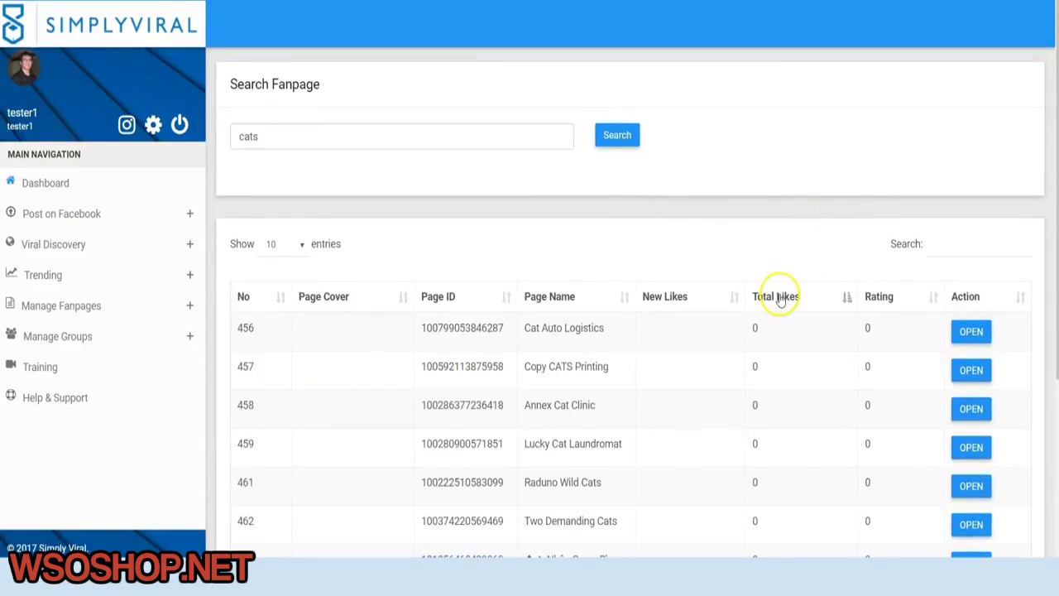
left_click(781, 298)
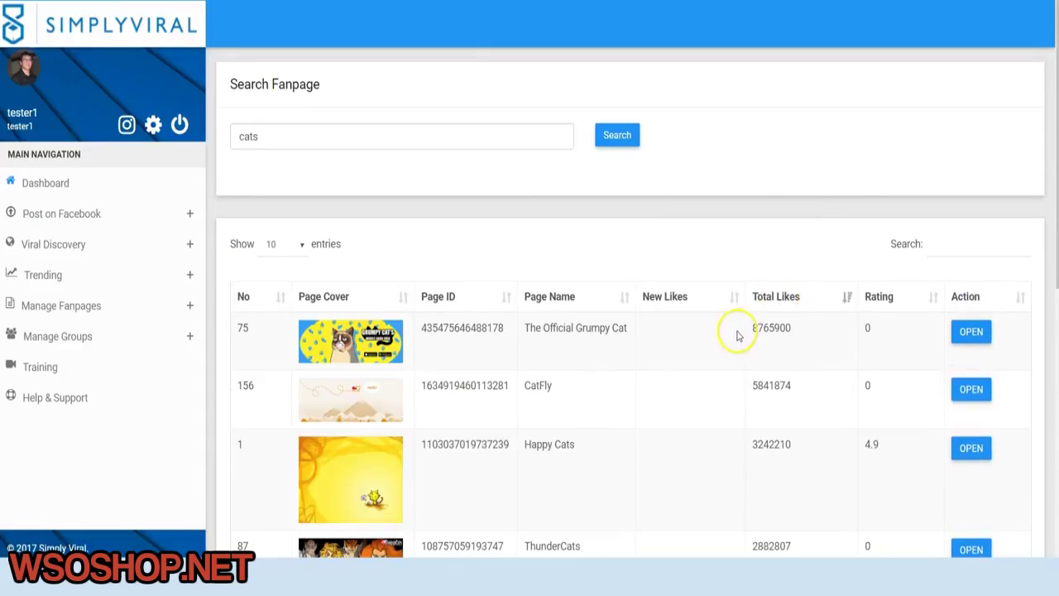
View the My Groups list, then go to Search Groups
left_click(71, 338)
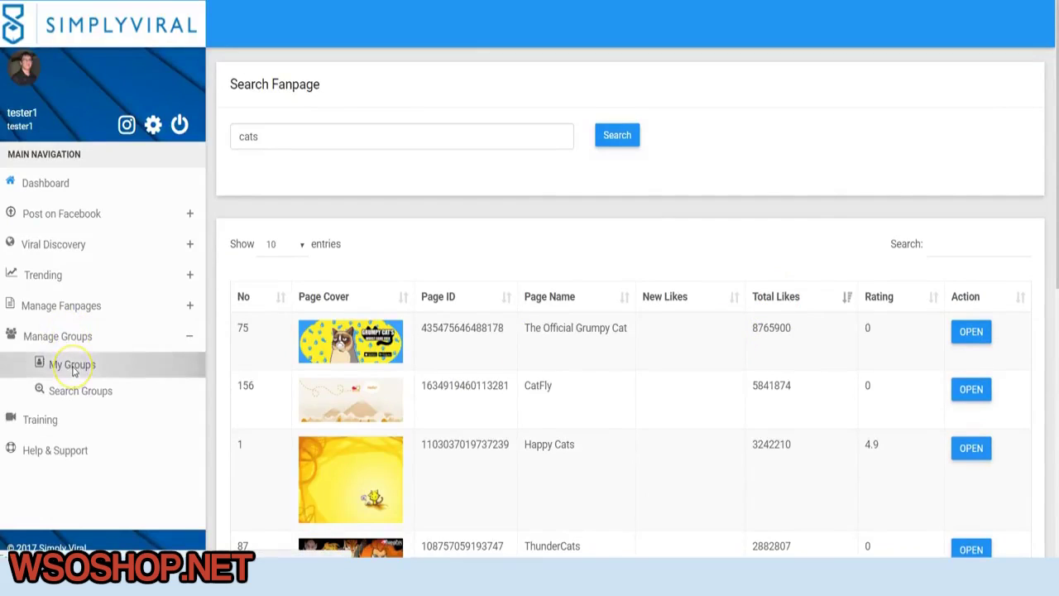
left_click(73, 367)
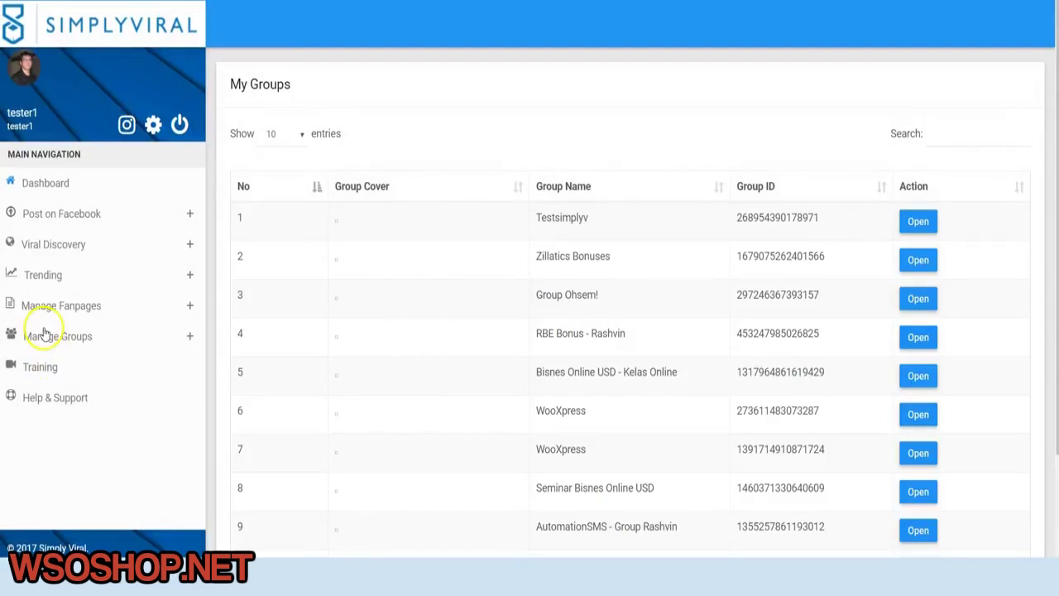
left_click(46, 334)
left_click(54, 390)
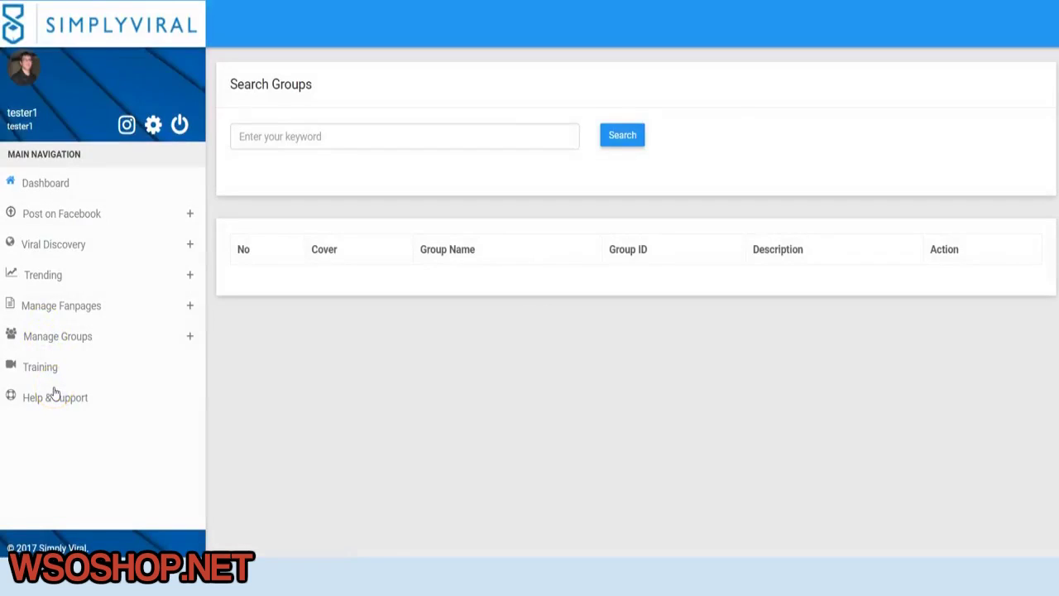
Search groups for cats and scroll down through the results
left_click(343, 139)
type("cats")
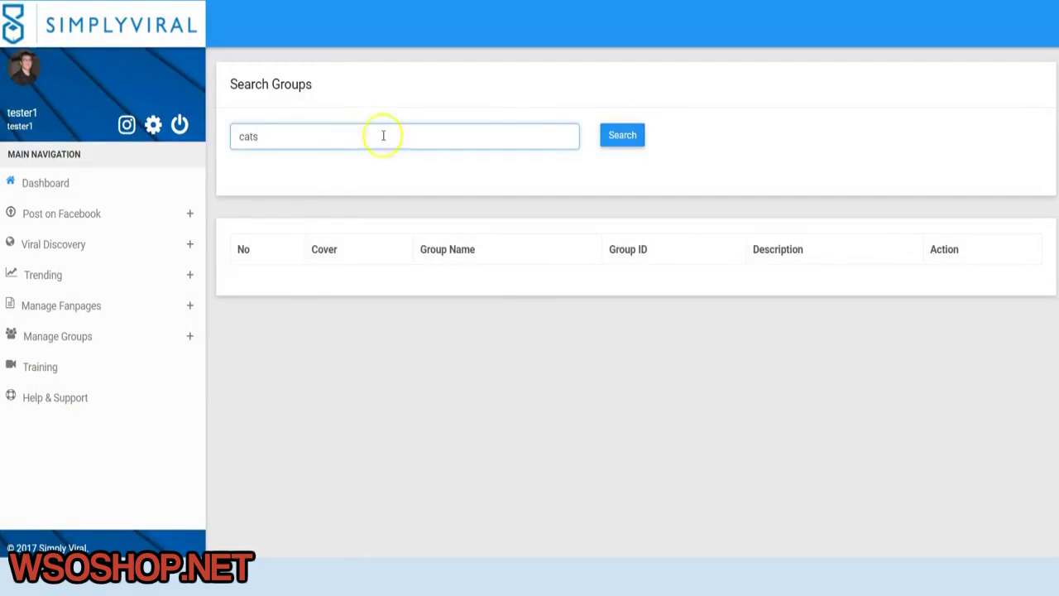
left_click(617, 134)
scroll(722, 330, "down", 1)
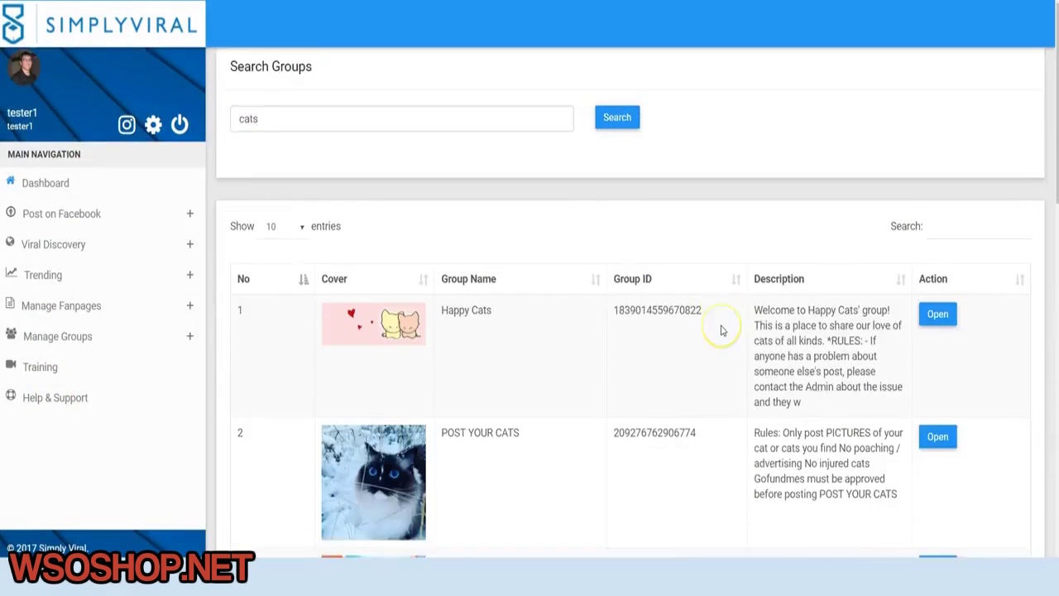
scroll(721, 330, "down", 2)
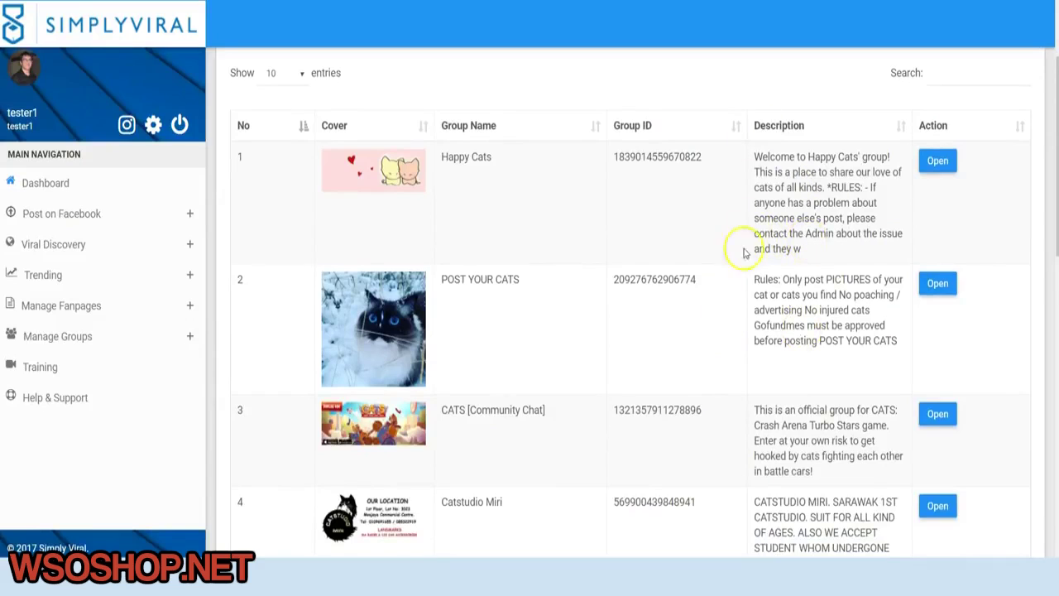